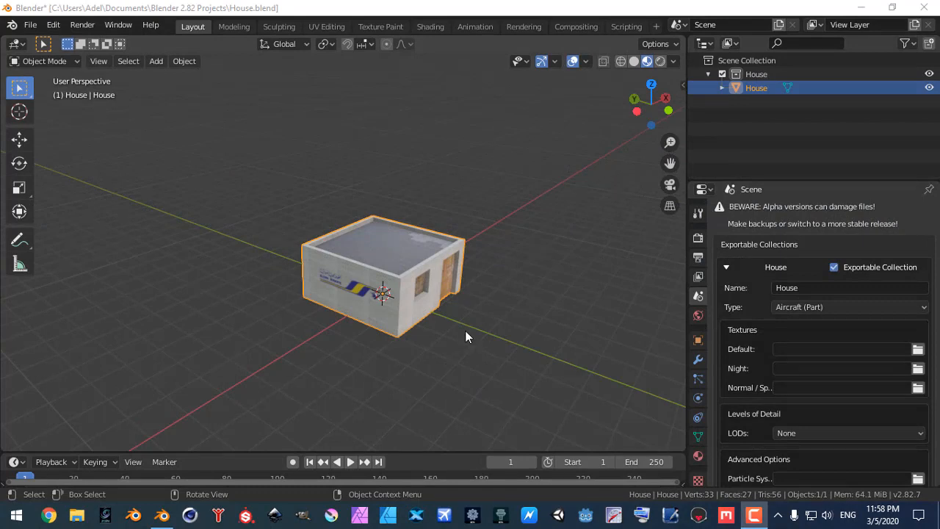
Step: Show the house in rendered shading and darken the world background colour to near black
{"action": "left_click", "coordinate": [699, 316]}
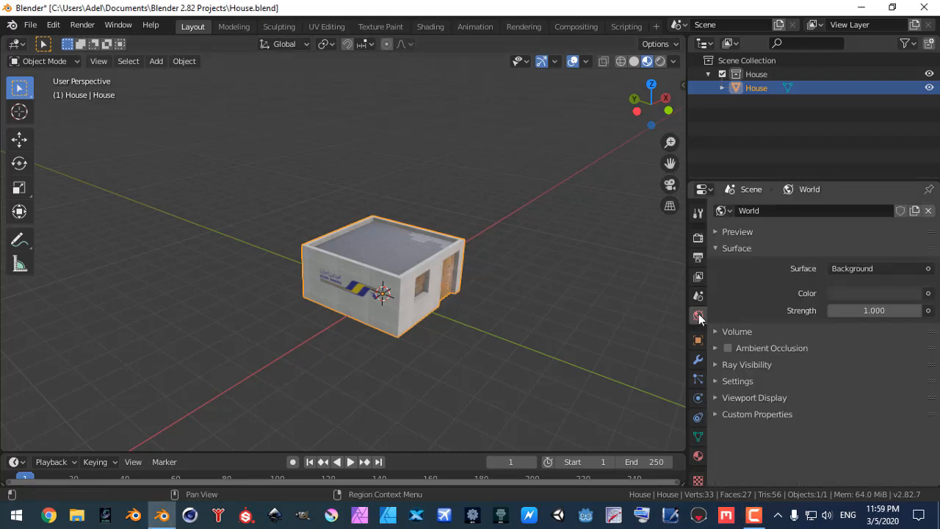
{"action": "left_click", "coordinate": [728, 348]}
{"action": "left_click", "coordinate": [660, 61]}
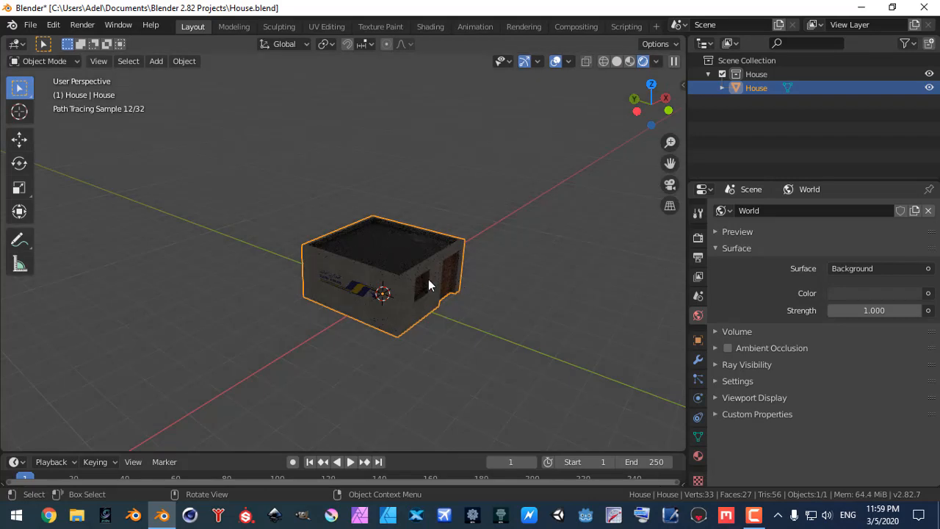
{"action": "left_click", "coordinate": [850, 292]}
{"action": "left_click", "coordinate": [910, 184]}
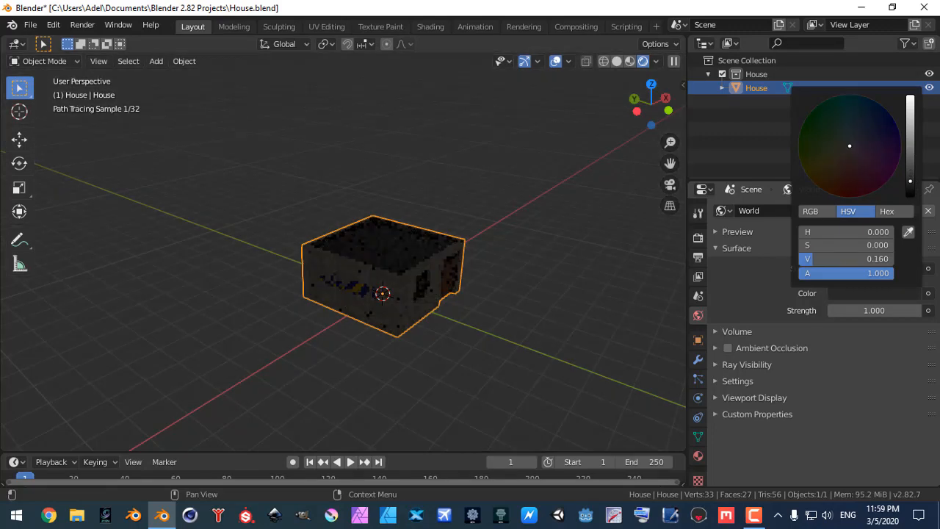
{"action": "left_click_drag", "start_coordinate": [910, 184], "coordinate": [911, 184]}
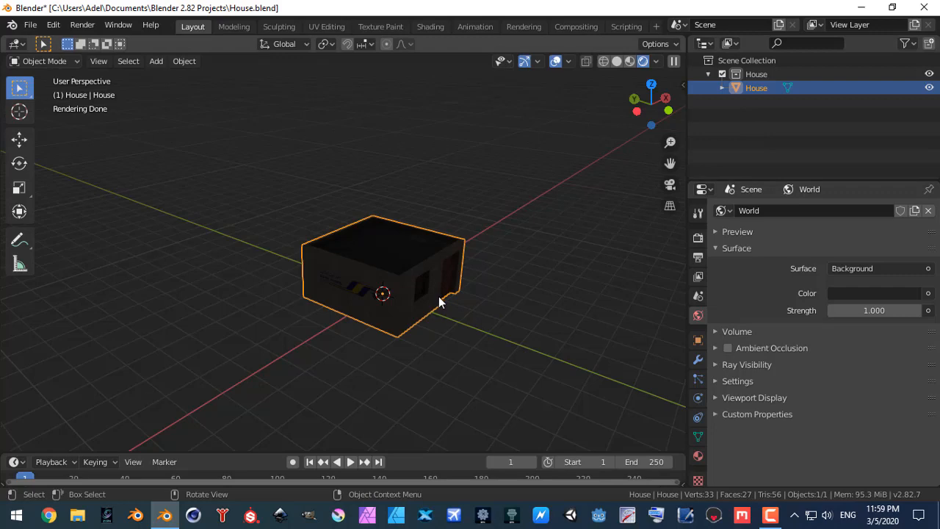
Step: Snap the 3D cursor to the centre of the house's door face, finishing in Object Mode
{"action": "middle_click_drag", "start_coordinate": [475, 306], "coordinate": [352, 291]}
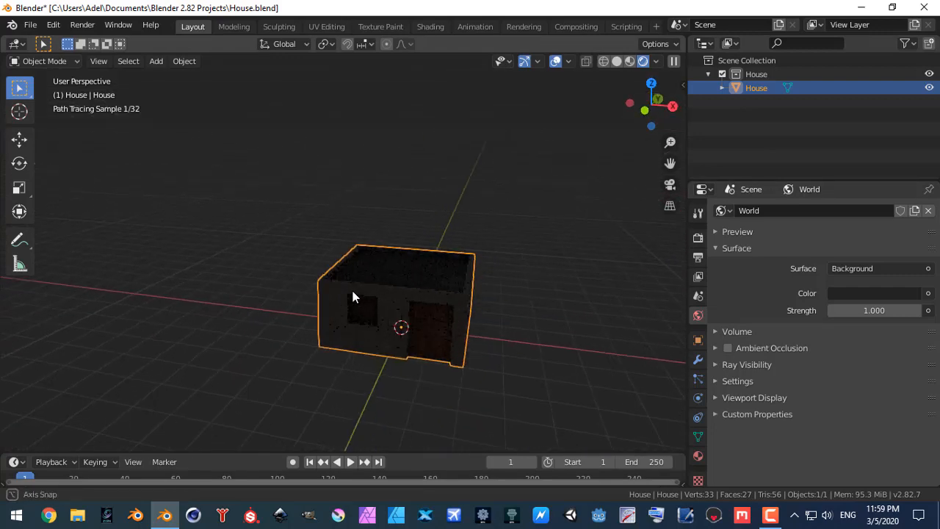
{"action": "key", "text": "Tab"}
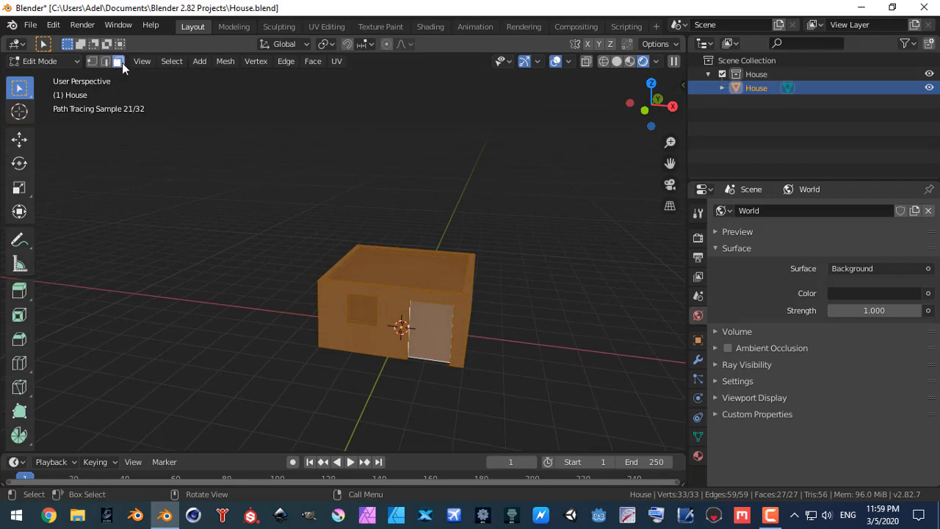
{"action": "left_click", "coordinate": [433, 328]}
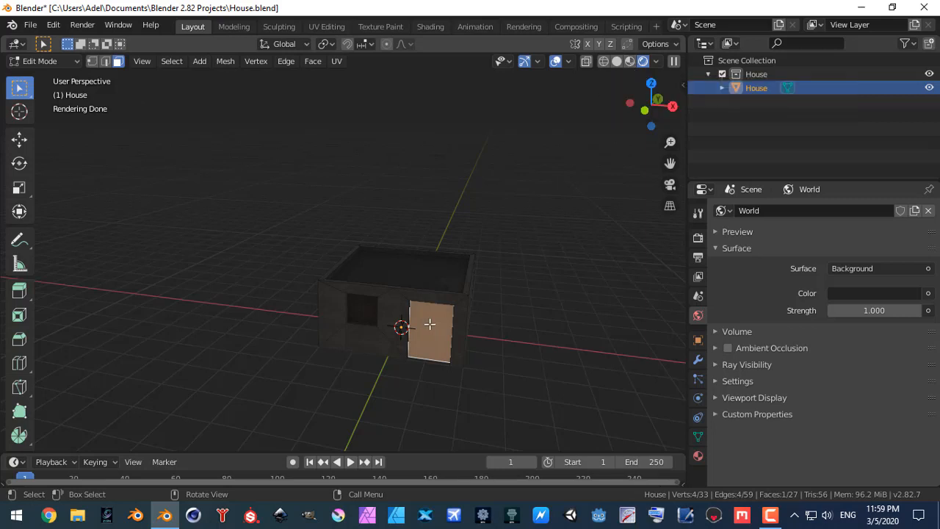
{"action": "key", "text": "shift+s"}
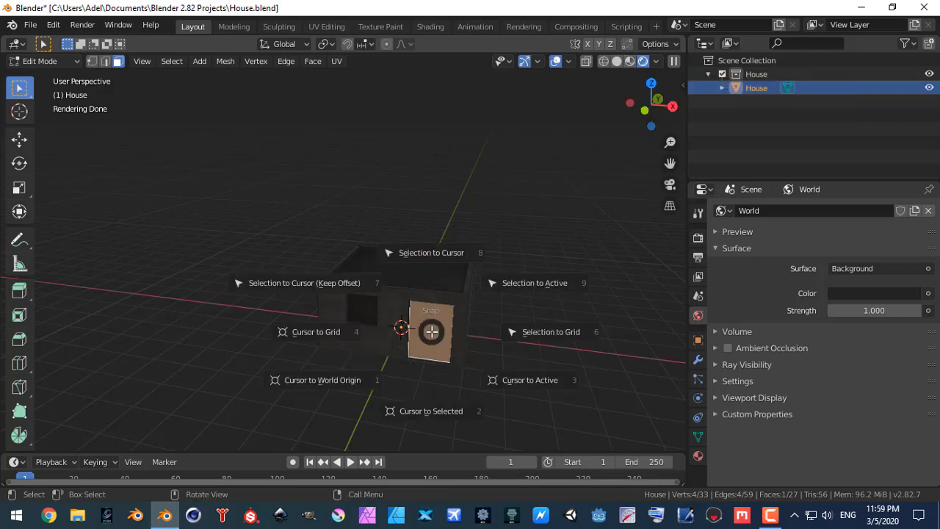
{"action": "left_click", "coordinate": [426, 410]}
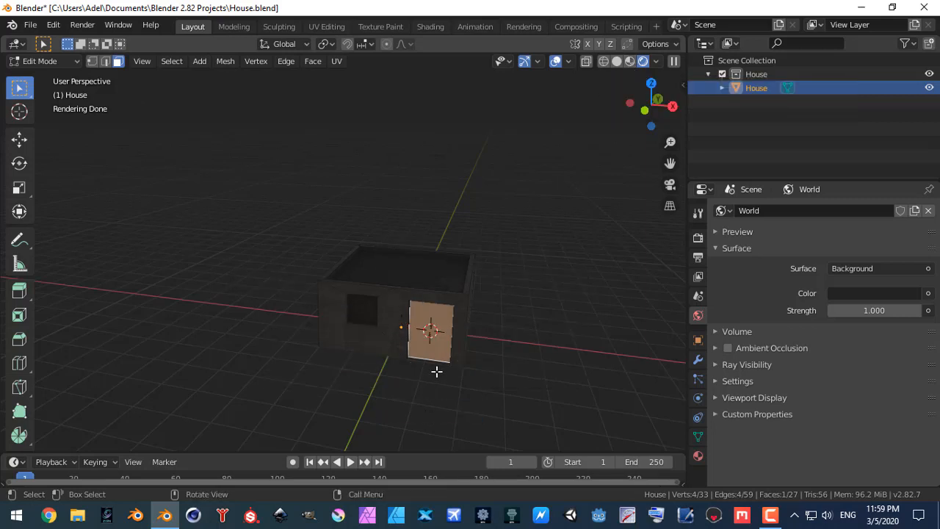
{"action": "key", "text": "Tab"}
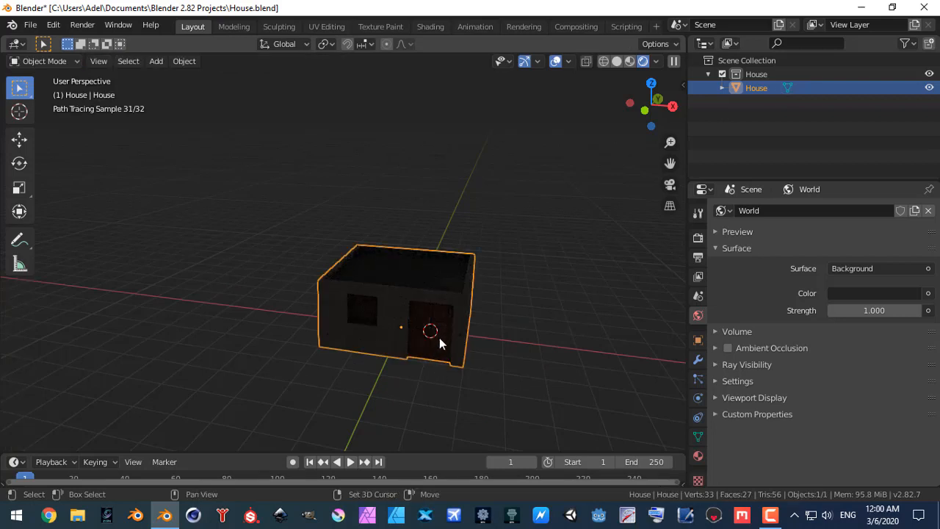
Step: Add a spot light at the 3D cursor on the door and set its power to 1000 W
{"action": "key", "text": "shift+a"}
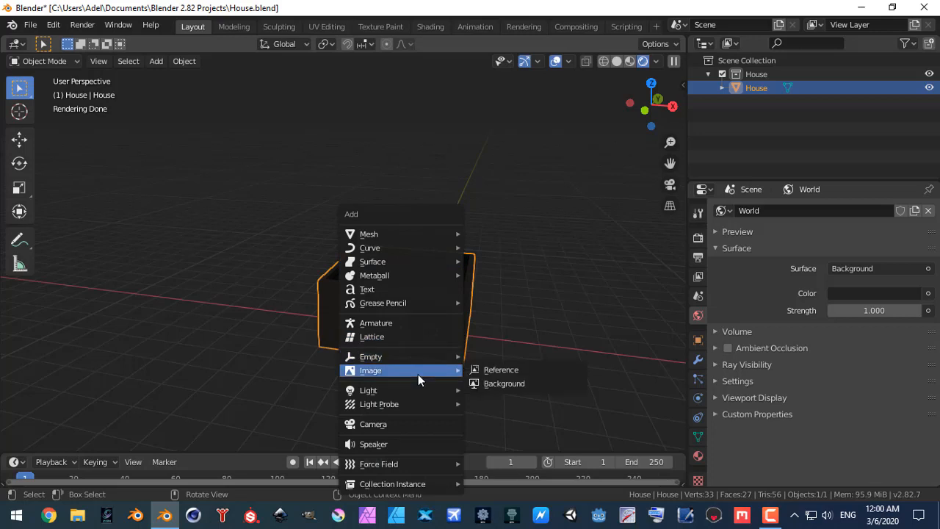
{"action": "mouse_move", "coordinate": [418, 388]}
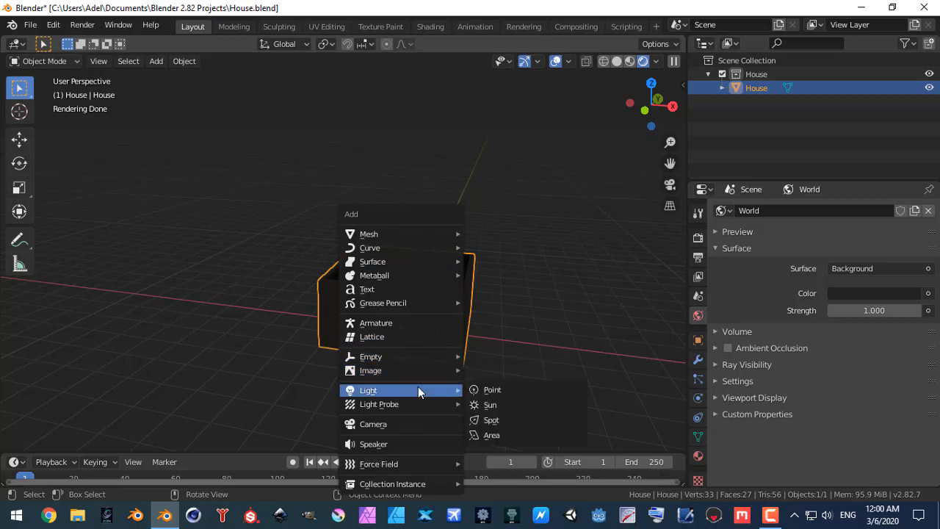
{"action": "left_click", "coordinate": [501, 419]}
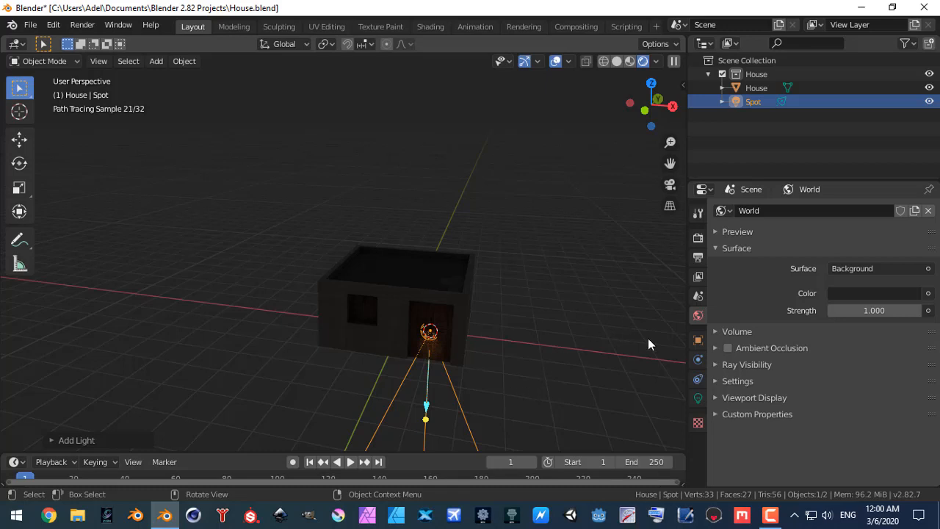
{"action": "left_click", "coordinate": [698, 400]}
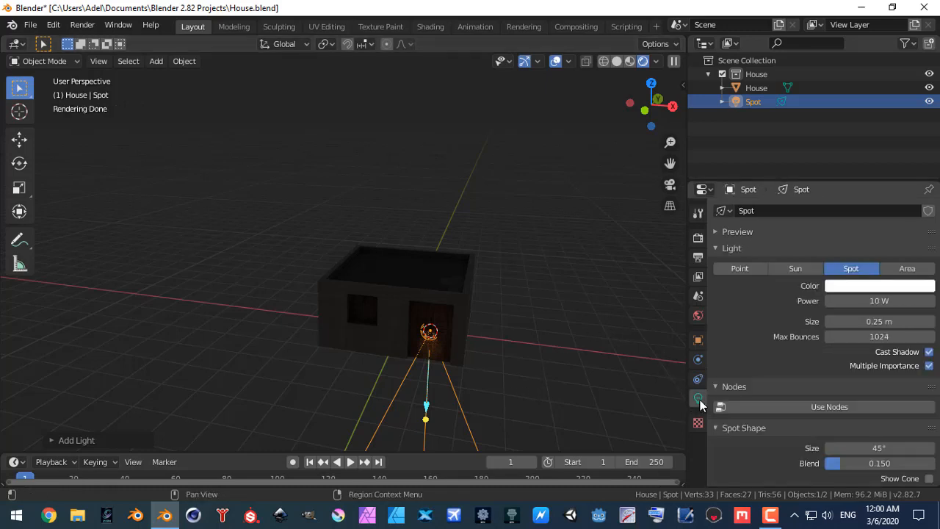
{"action": "left_click", "coordinate": [849, 301]}
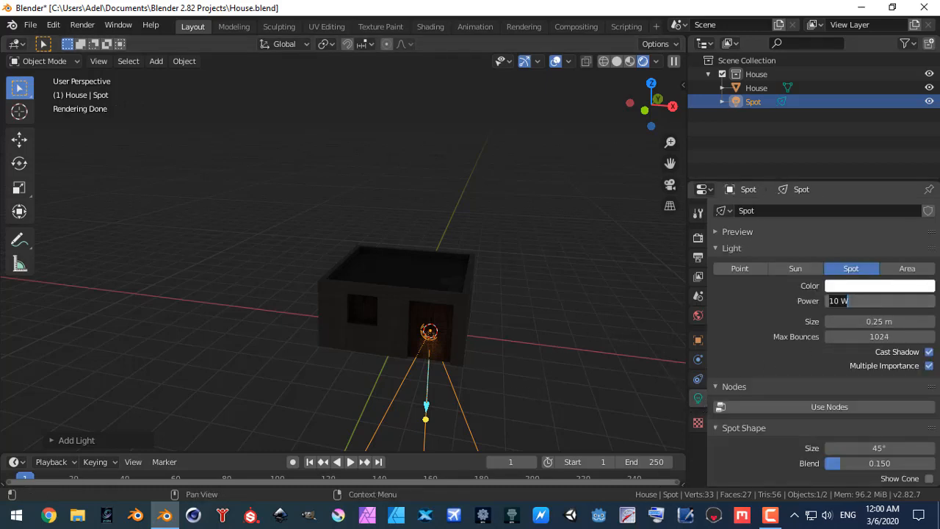
{"action": "type", "text": "1000"}
{"action": "key", "text": "Return"}
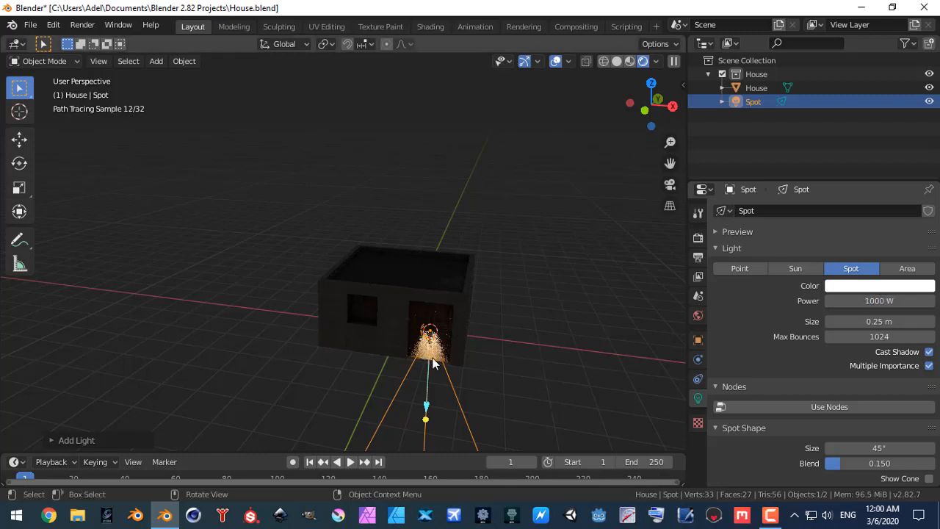
Step: Move the spot light above and in front of the door, and reduce its light size to 0.1 m
{"action": "mouse_move", "coordinate": [455, 361]}
{"action": "middle_mouse_down"}
{"action": "mouse_move", "coordinate": [399, 293]}
{"action": "mouse_move", "coordinate": [460, 325]}
{"action": "mouse_move", "coordinate": [402, 323]}
{"action": "middle_mouse_up"}
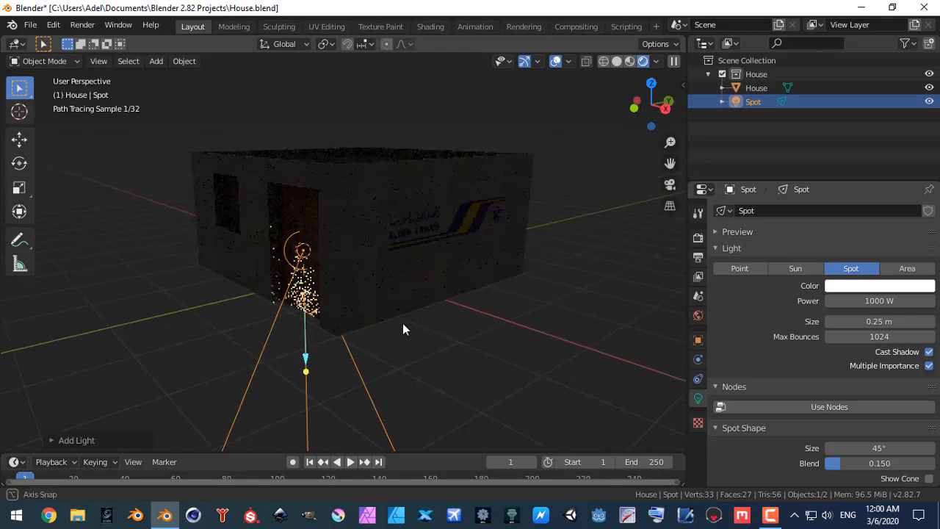
{"action": "left_click", "coordinate": [19, 139]}
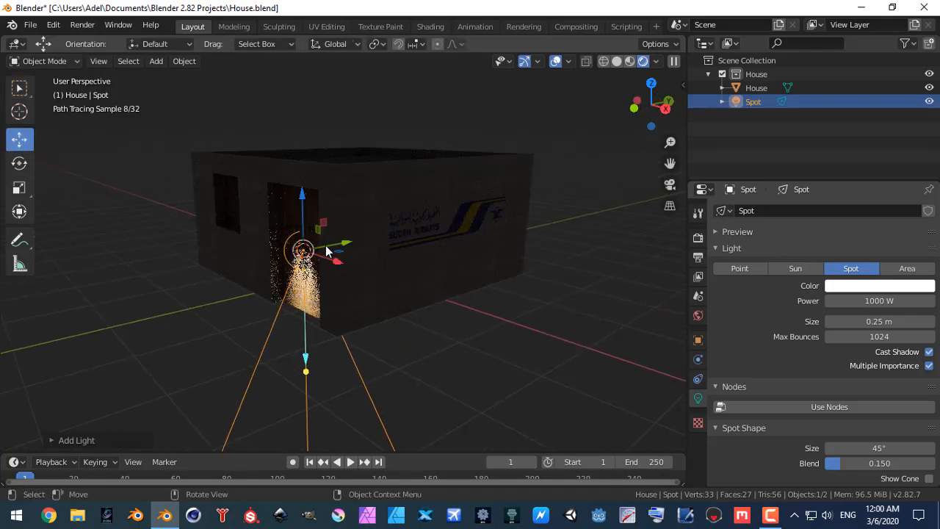
{"action": "left_click_drag", "start_coordinate": [301, 201], "coordinate": [320, 169]}
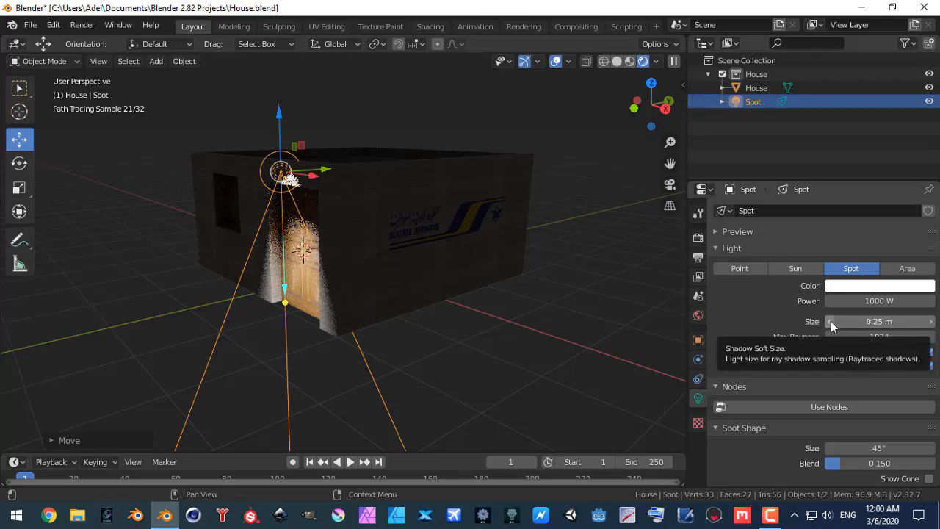
{"action": "mouse_move", "coordinate": [830, 321]}
{"action": "left_mouse_down"}
{"action": "mouse_move", "coordinate": [808, 321]}
{"action": "mouse_move", "coordinate": [818, 323]}
{"action": "left_mouse_up"}
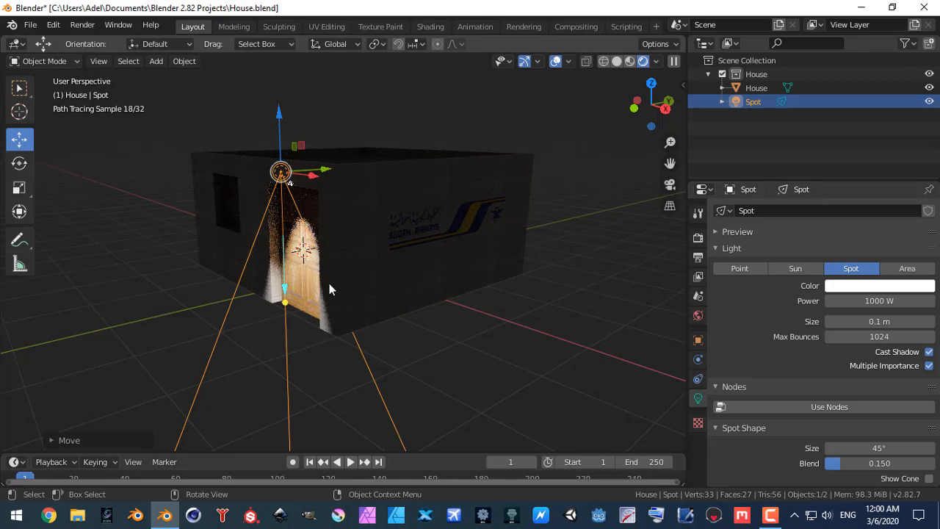
Step: Duplicate the door's spot light along the X axis and centre the copy above the window
{"action": "middle_click_drag", "start_coordinate": [330, 279], "coordinate": [446, 279]}
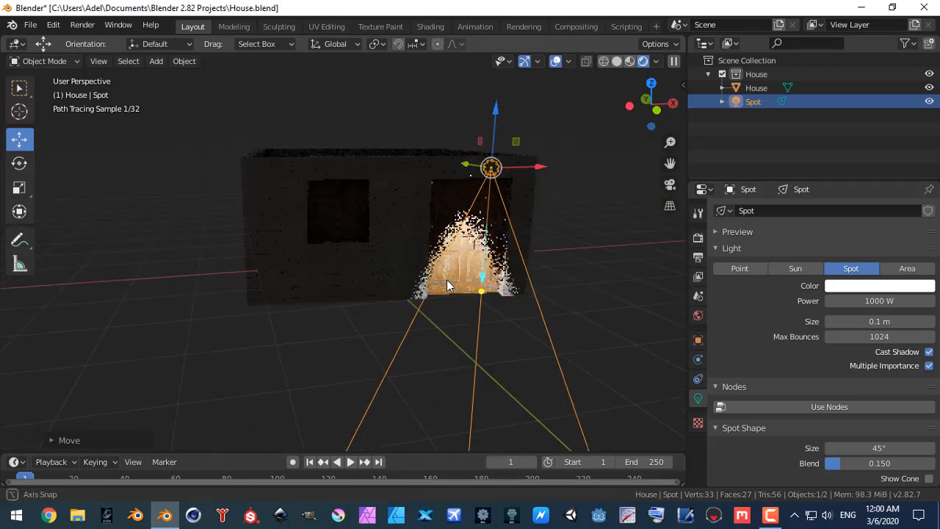
{"action": "key", "text": "KP_7"}
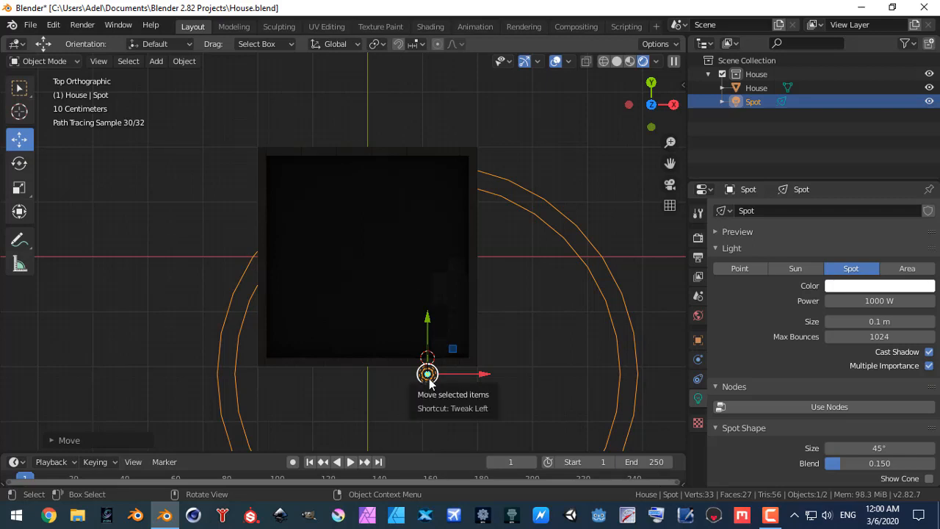
{"action": "key", "text": "shift+d"}
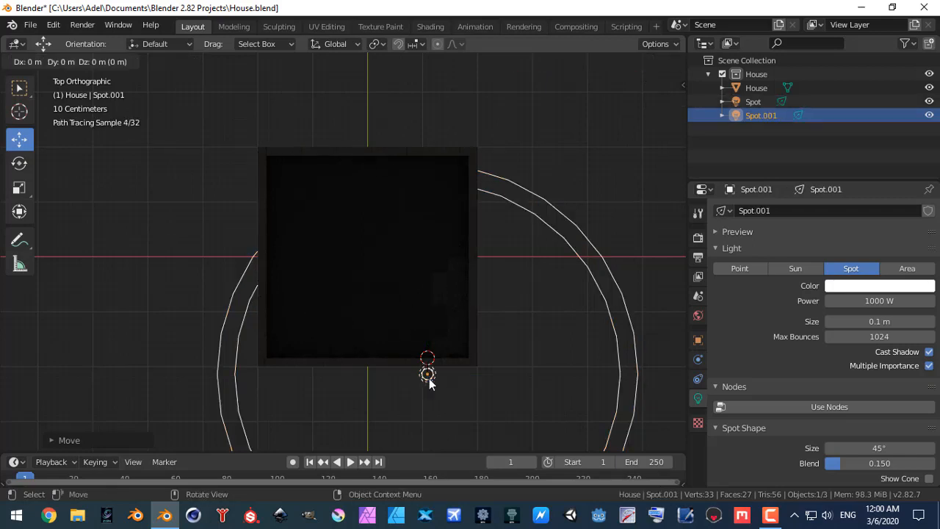
{"action": "key", "text": "x"}
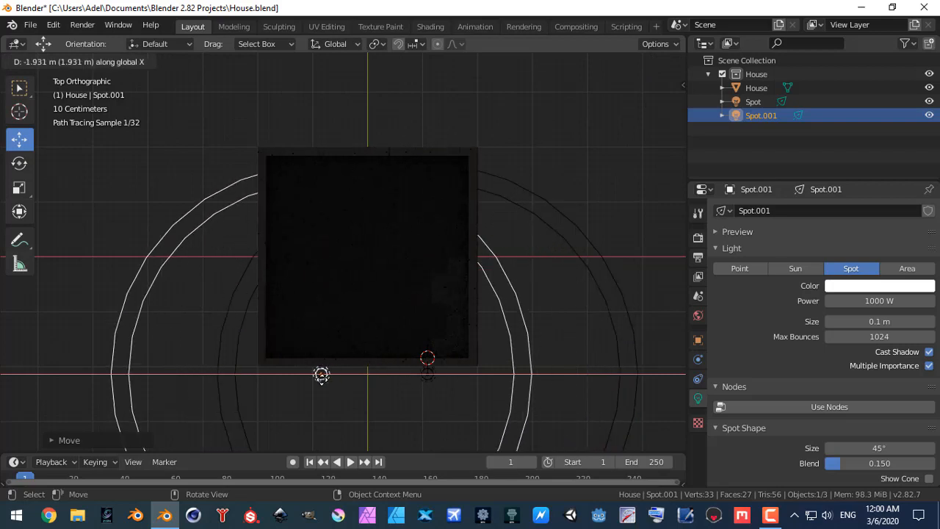
{"action": "left_click", "coordinate": [317, 374]}
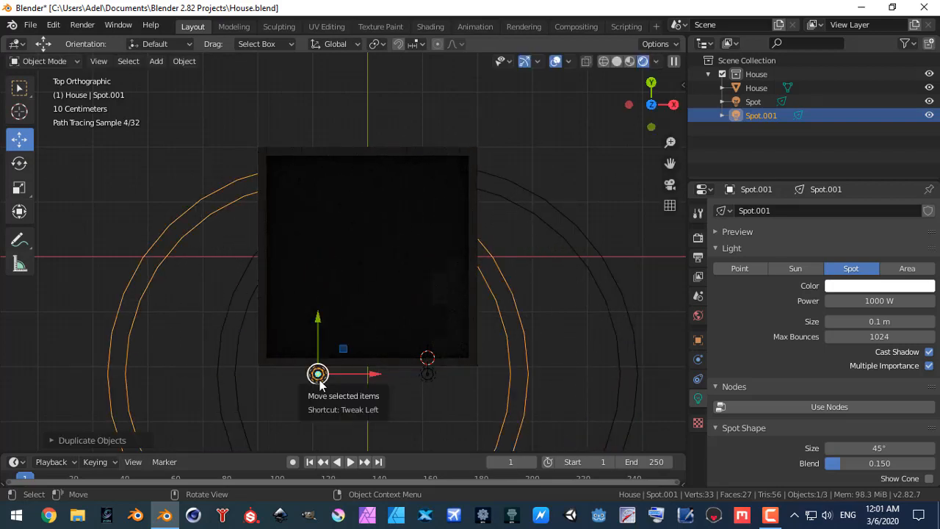
{"action": "key", "text": "KP_1"}
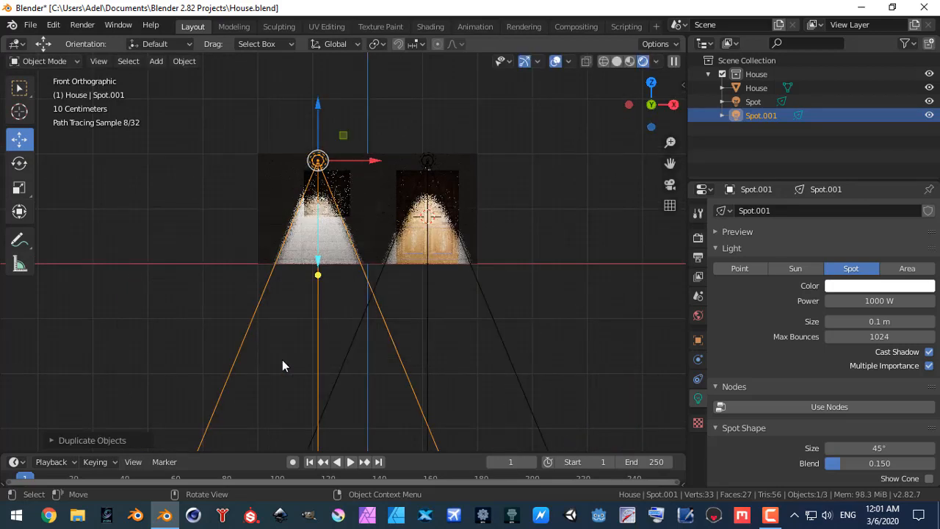
{"action": "left_click_drag", "start_coordinate": [373, 160], "coordinate": [384, 160]}
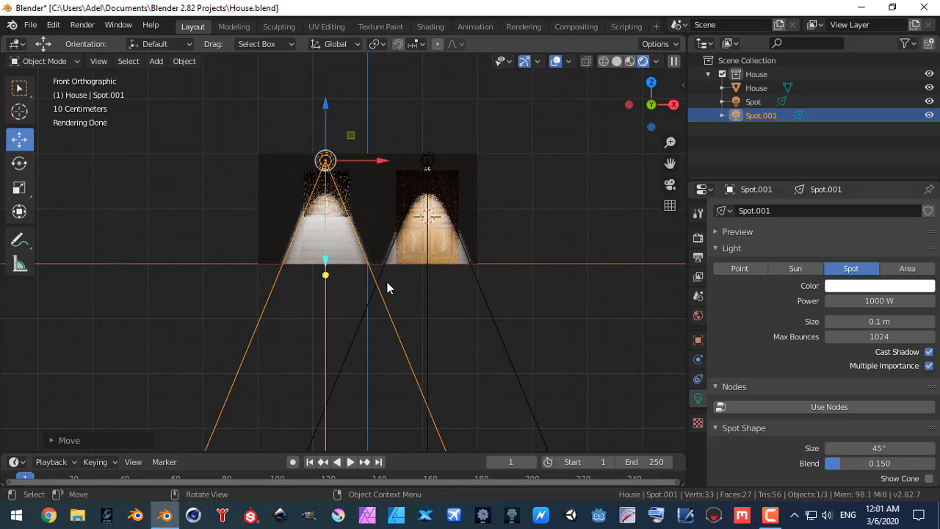
Step: Duplicate the window's spot light and place the copy midway along the outside of the left logo wall
{"action": "key", "text": "KP_7"}
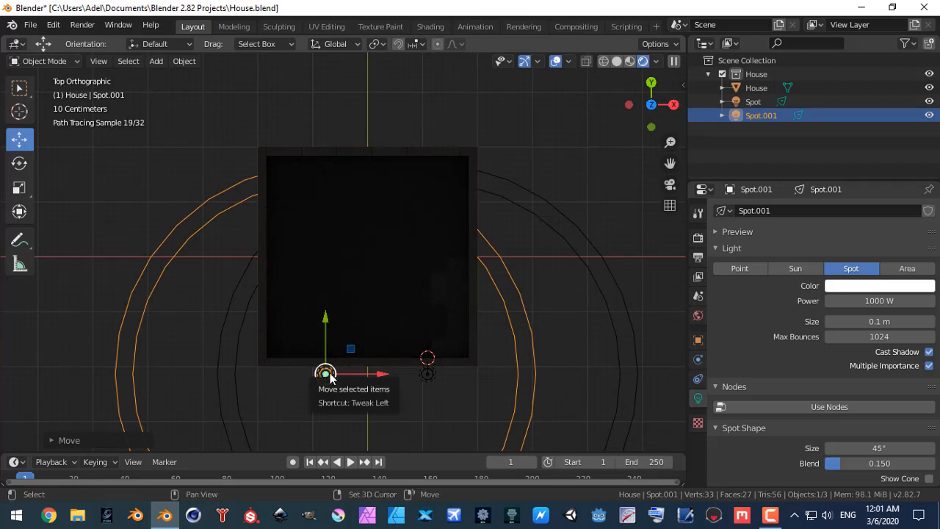
{"action": "key", "text": "shift+d"}
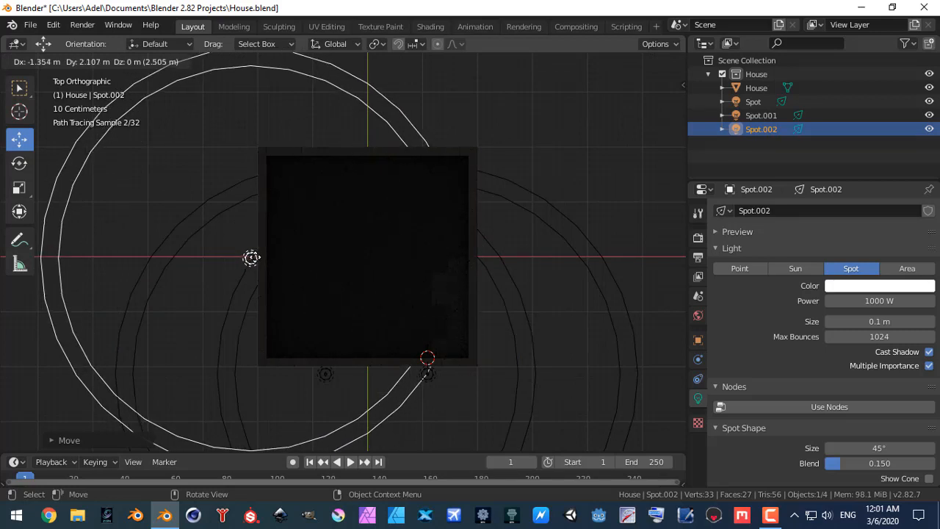
{"action": "left_click", "coordinate": [276, 287]}
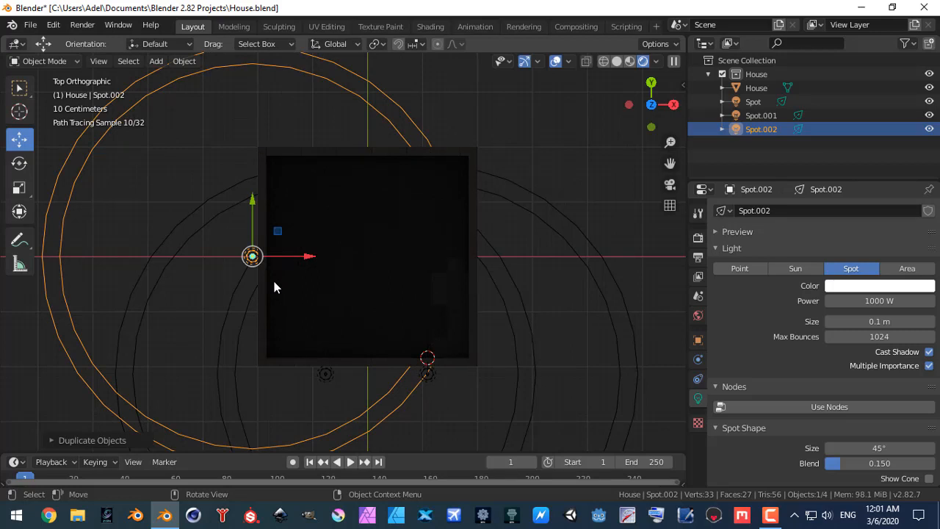
{"action": "key", "text": "KP_3"}
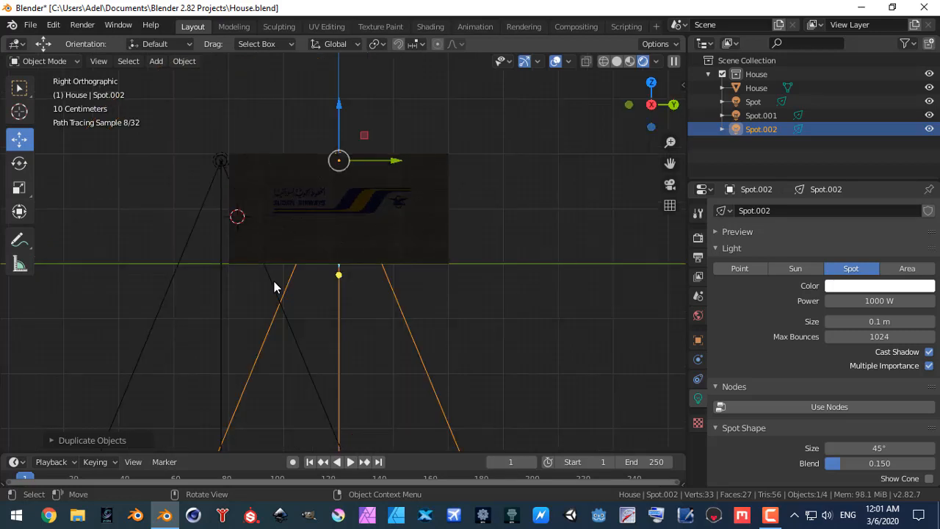
{"action": "key", "text": "ctrl+KP_3"}
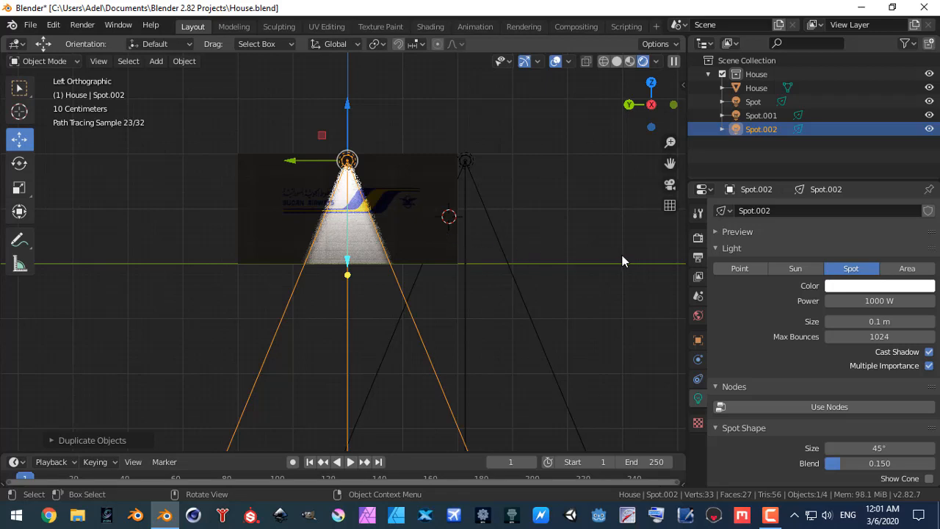
Step: Widen the beam angle of the left logo wall's spot light to 100°
{"action": "scroll", "coordinate": [767, 413], "scroll_direction": "down", "scroll_amount": 4}
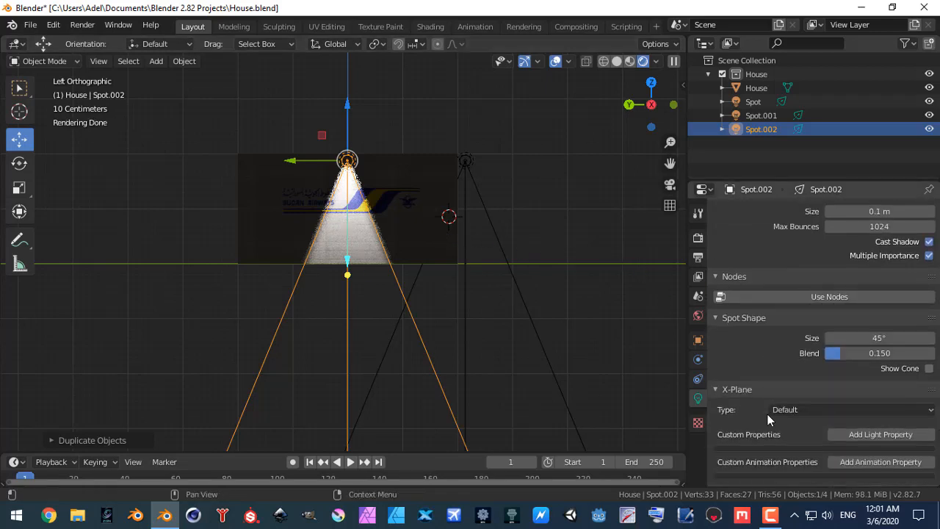
{"action": "left_click_drag", "start_coordinate": [868, 337], "coordinate": [927, 337]}
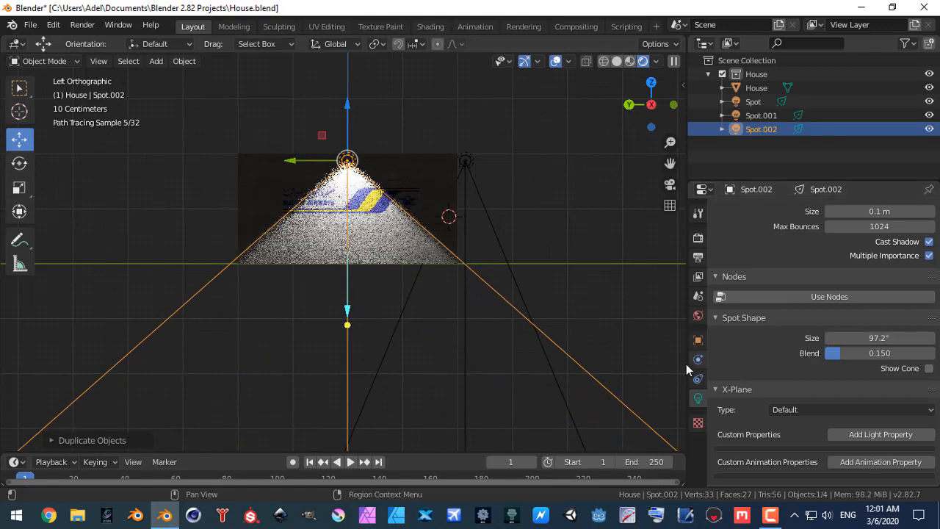
{"action": "left_click", "coordinate": [879, 337]}
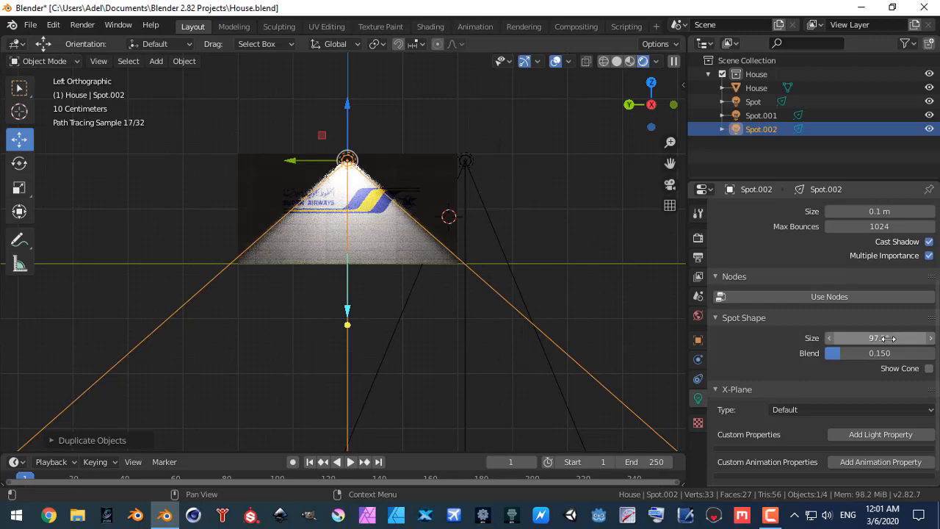
{"action": "type", "text": "100"}
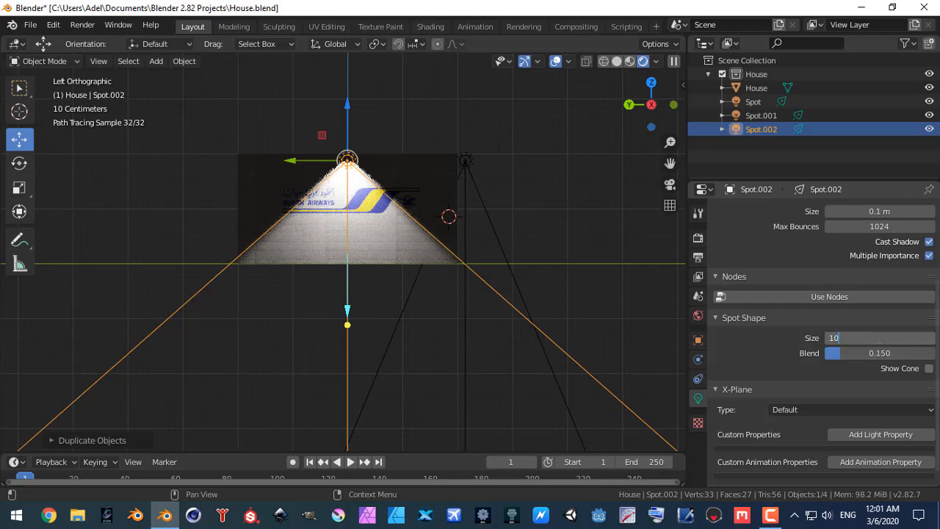
{"action": "key", "text": "Return"}
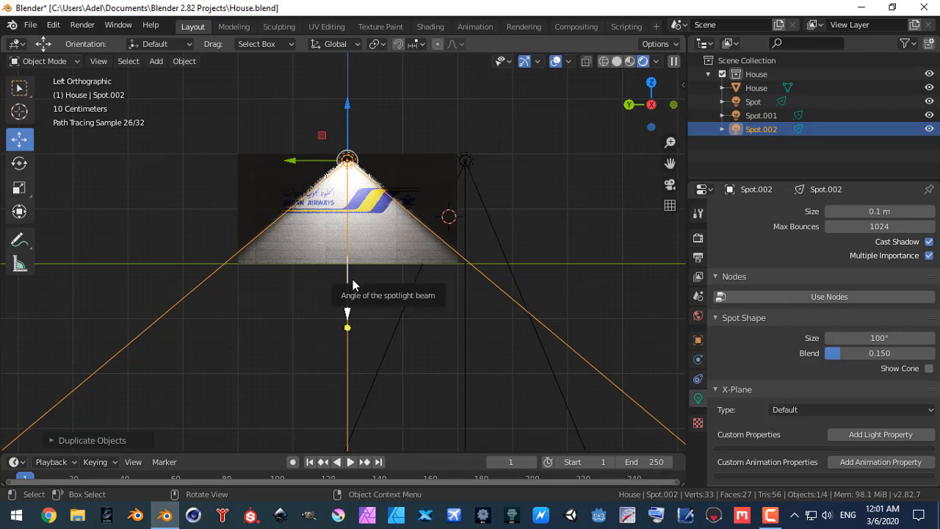
Step: Duplicate the left logo wall's spot light along the X axis and place the copy just outside the opposite wall
{"action": "key", "text": "KP_7"}
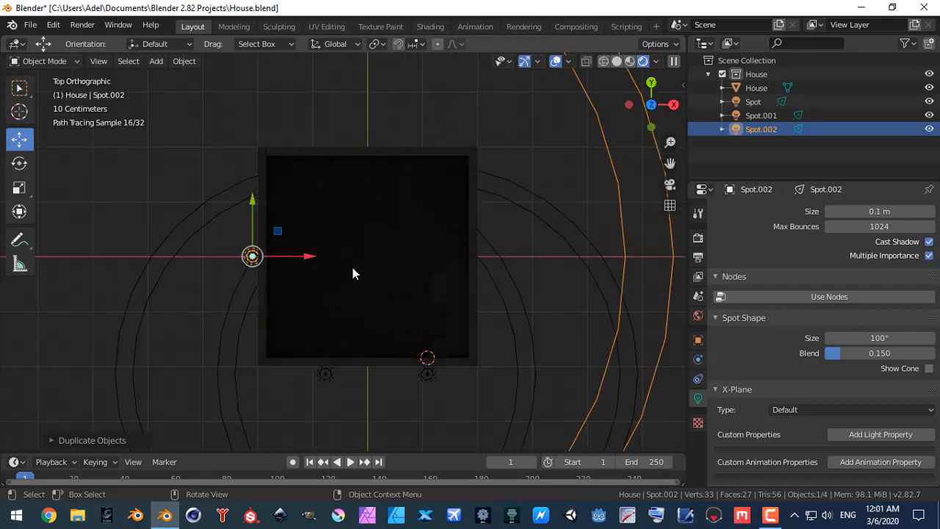
{"action": "key", "text": "shift+d"}
{"action": "key", "text": "x"}
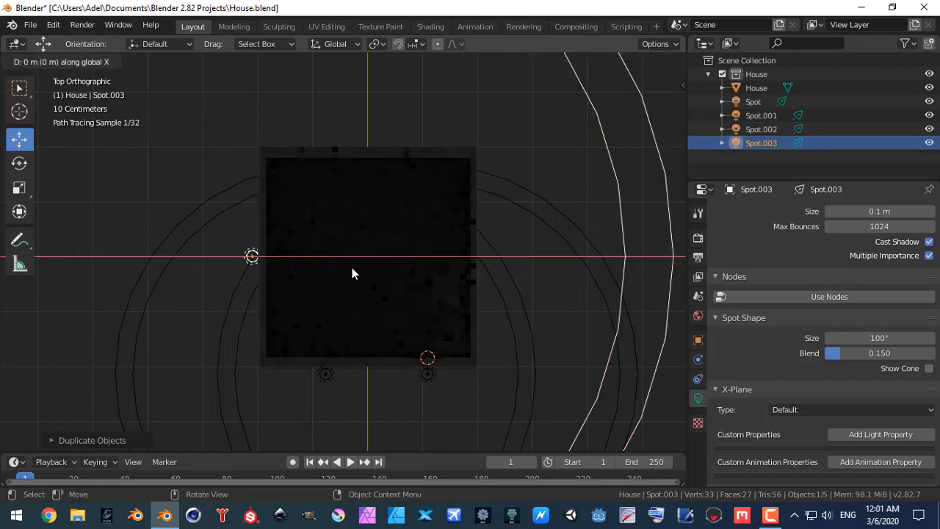
{"action": "left_click", "coordinate": [582, 286]}
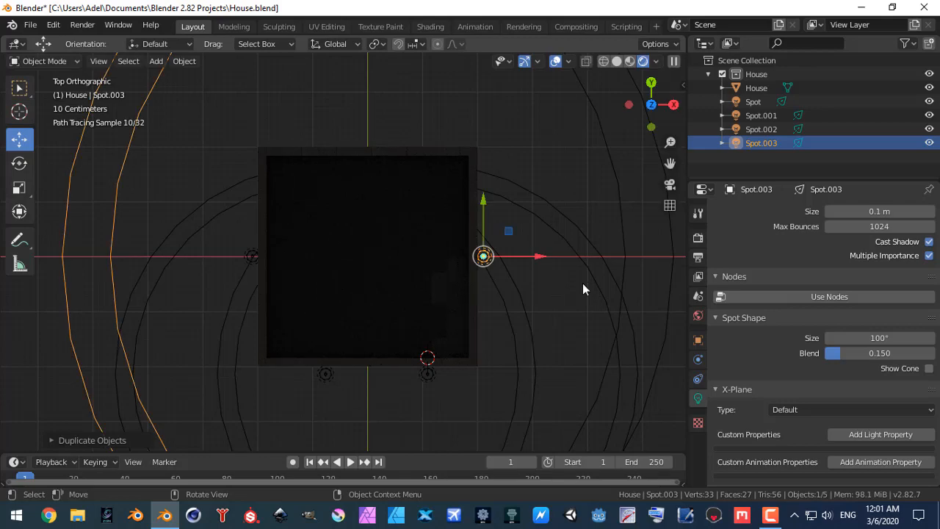
{"action": "key", "text": "KP_3"}
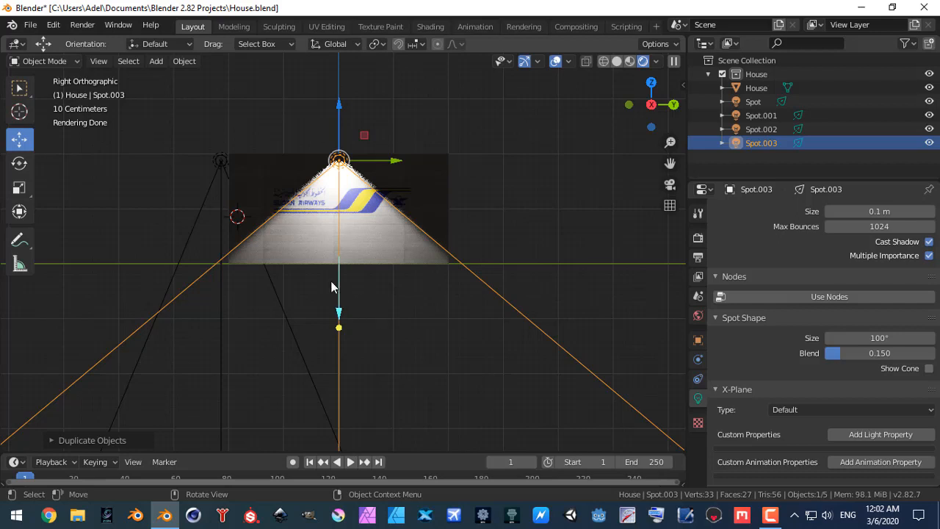
{"action": "key", "text": "KP_1"}
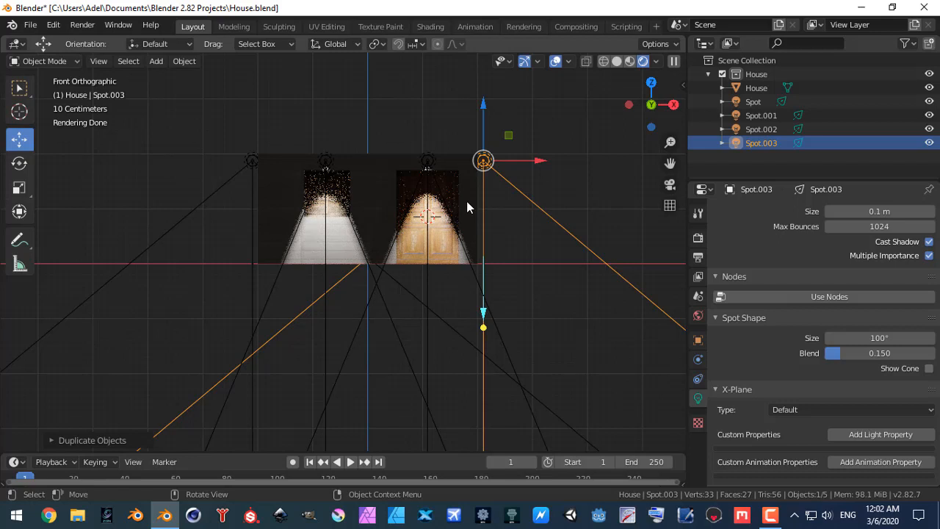
Step: Duplicate the house model and leave the copy exactly in place over the original
{"action": "left_click", "coordinate": [748, 88]}
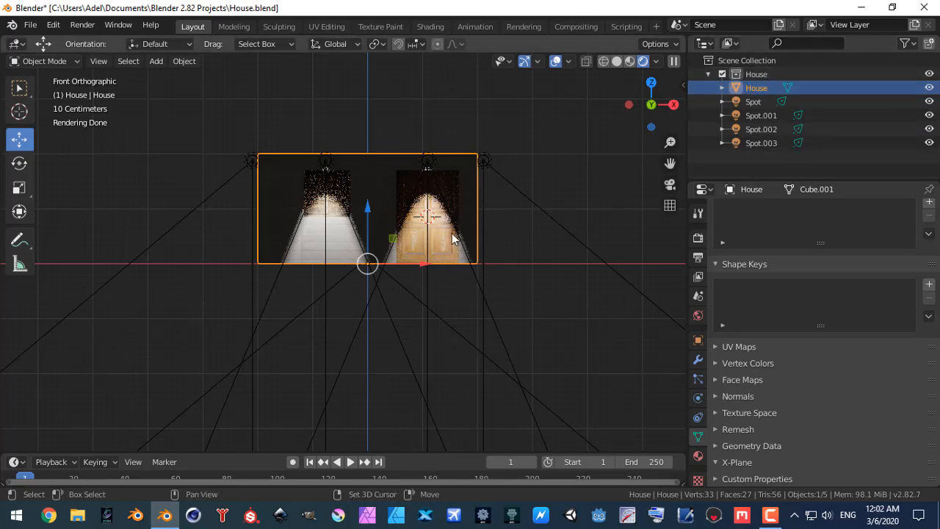
{"action": "key", "text": "shift+d"}
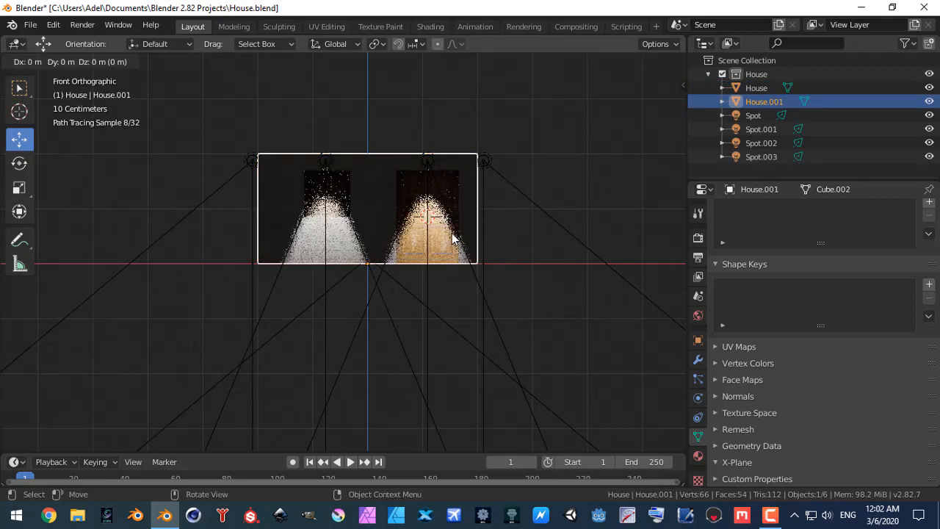
{"action": "right_click", "coordinate": [451, 233]}
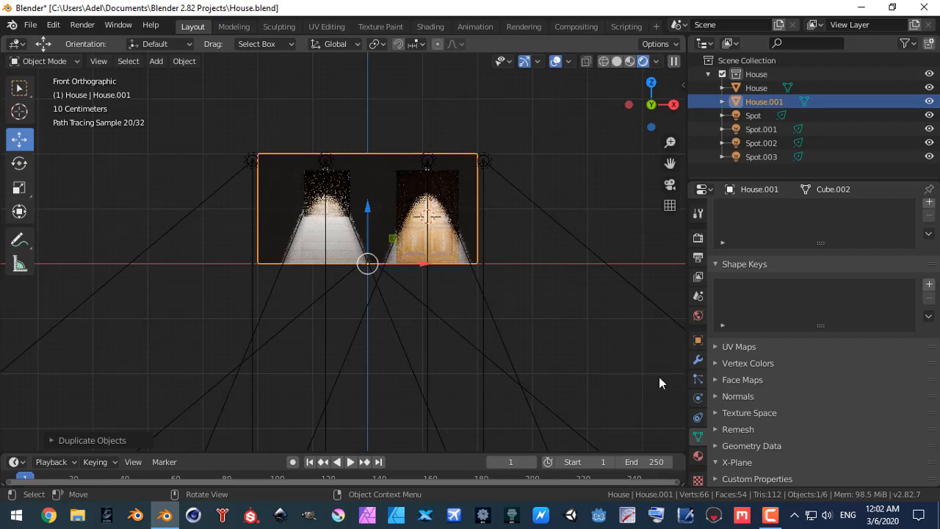
Step: Remove the shared material from the duplicate house and give it a new material named House_LIT
{"action": "left_click", "coordinate": [698, 455]}
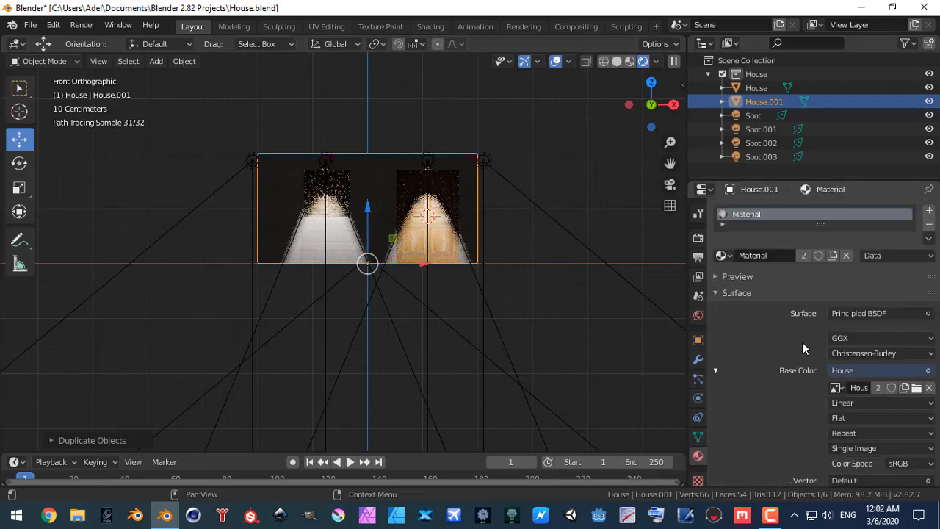
{"action": "left_click", "coordinate": [929, 224]}
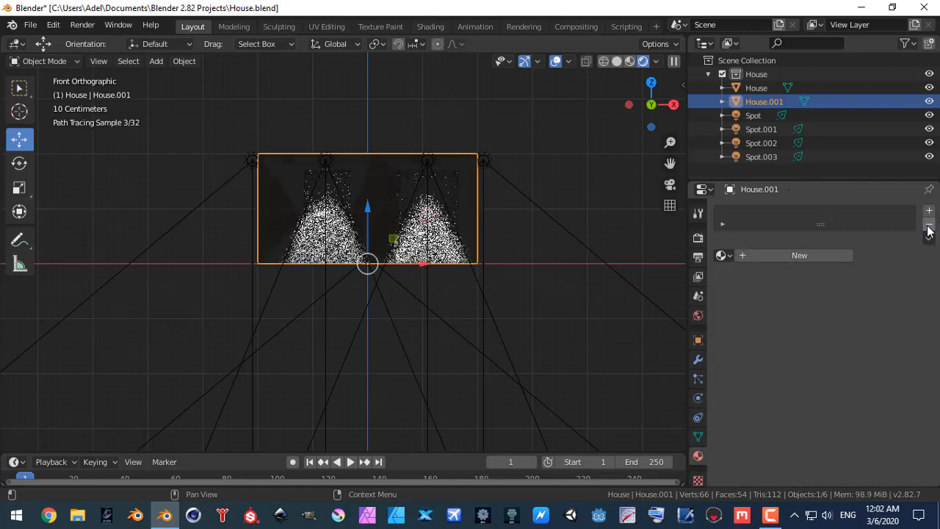
{"action": "left_click", "coordinate": [789, 258]}
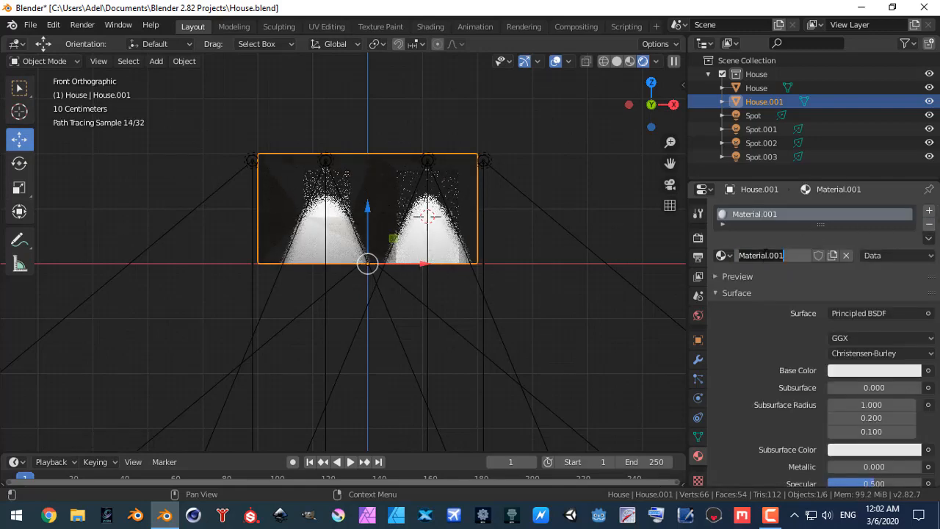
{"action": "left_click", "coordinate": [764, 255]}
{"action": "type", "text": "House"}
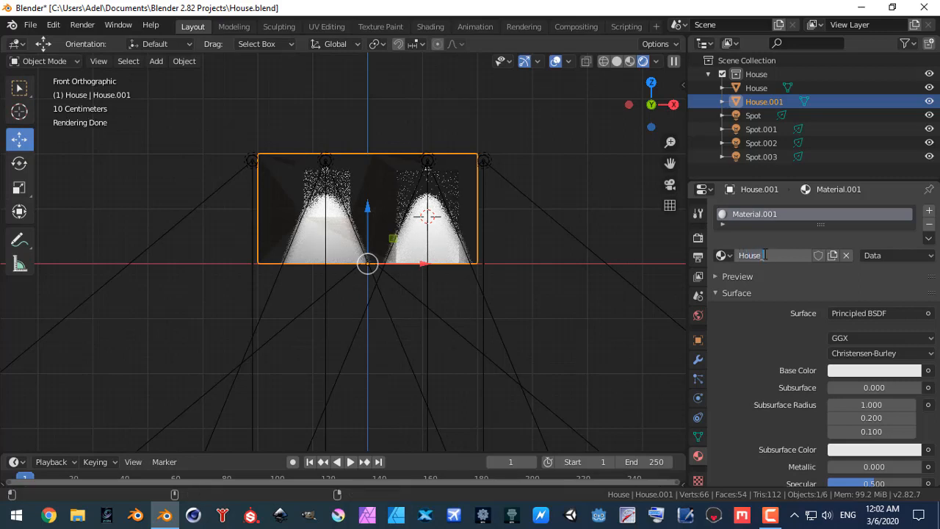
{"action": "type", "text": "_LIT"}
{"action": "key", "text": "Return"}
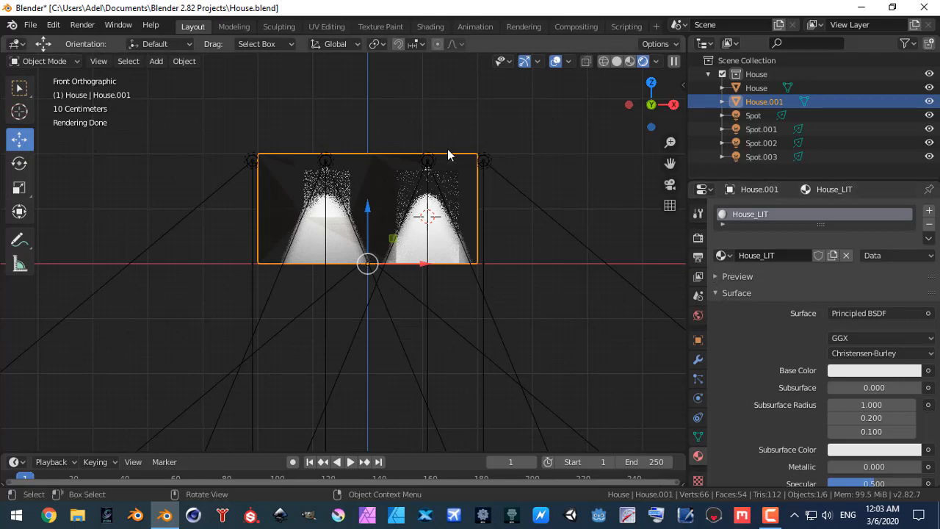
Step: Switch to the UV Editing workspace and select all faces of the duplicate house to display its full UV layout
{"action": "left_click", "coordinate": [326, 27]}
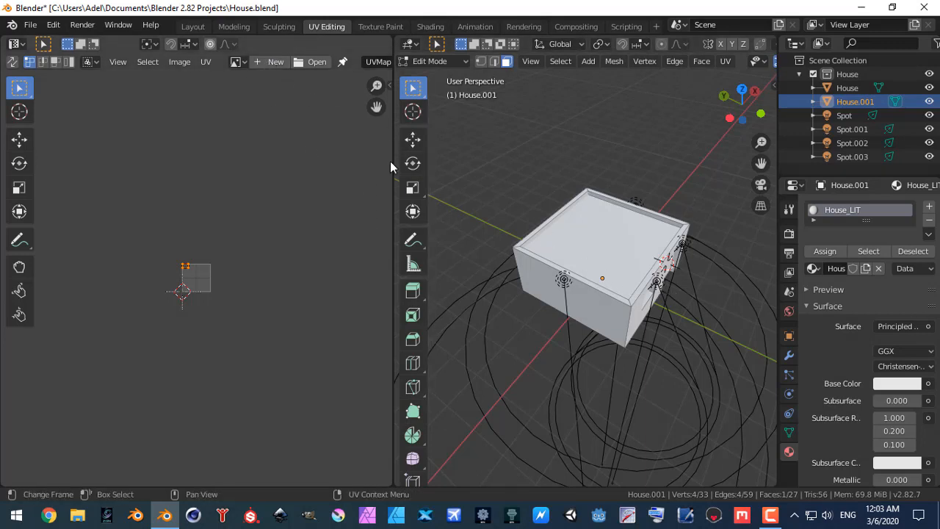
{"action": "key", "text": "Tab"}
{"action": "key", "text": "Tab"}
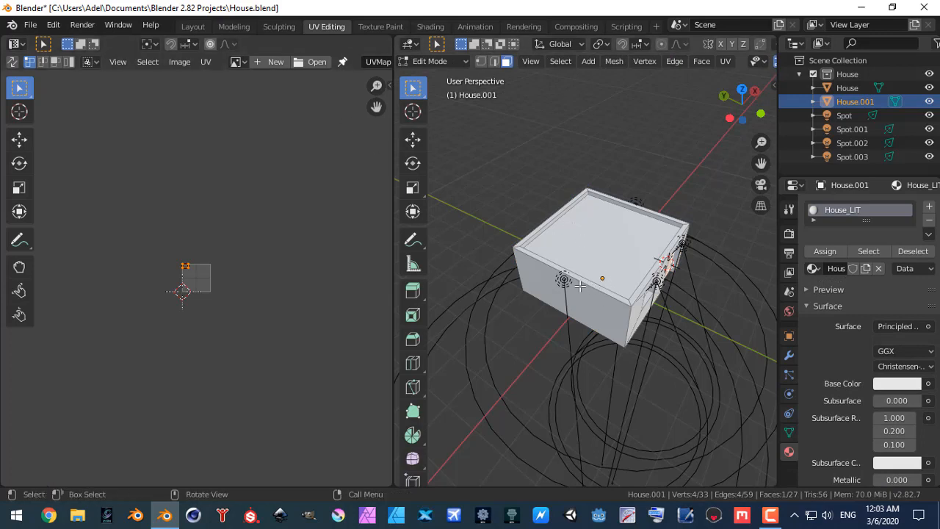
{"action": "key", "text": "a"}
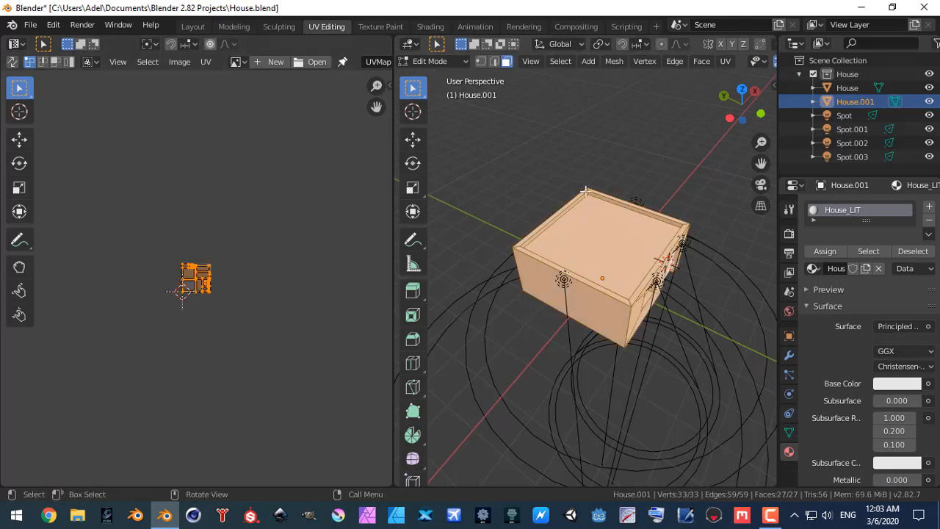
Step: Create a new blank image named House_LIT, 2048 px wide and 2048 px high, for the duplicate's UV layout
{"action": "left_click", "coordinate": [273, 62]}
{"action": "left_click", "coordinate": [309, 55]}
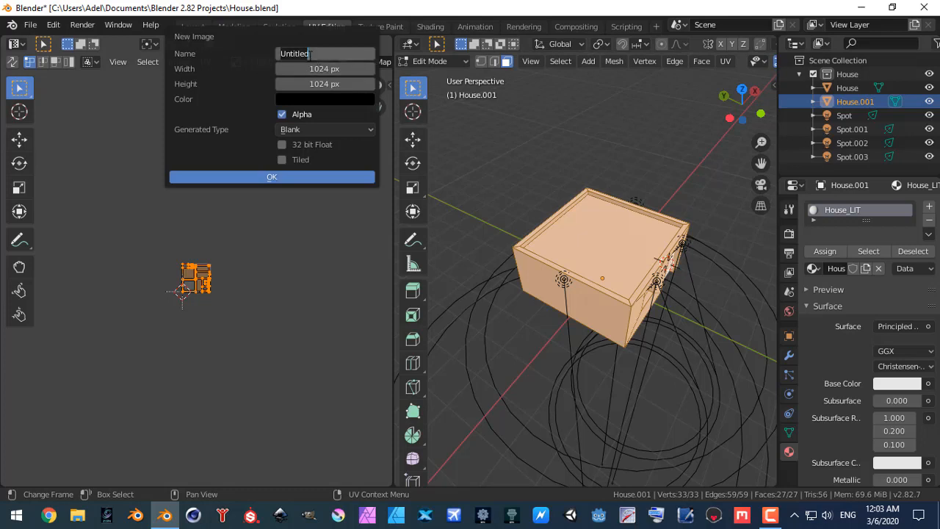
{"action": "type", "text": "House_LIT"}
{"action": "key", "text": "Return"}
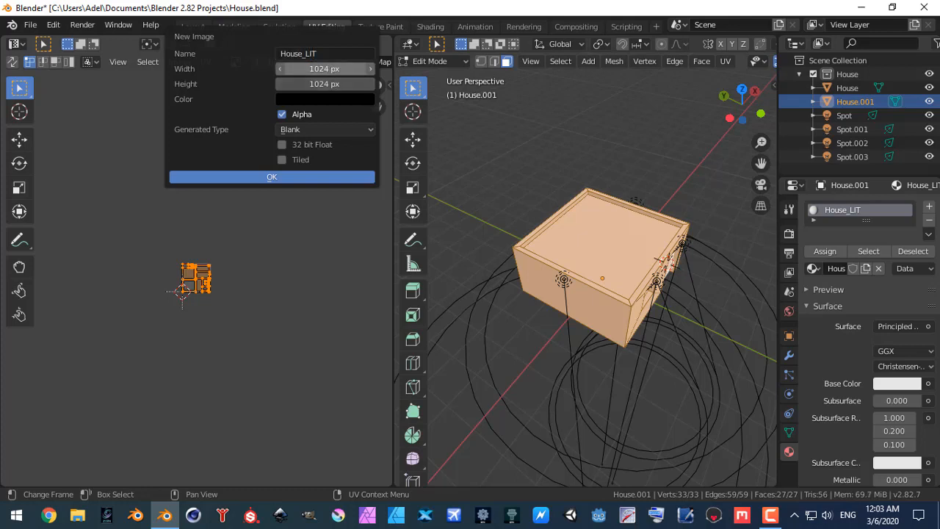
{"action": "left_click_drag", "start_coordinate": [324, 69], "coordinate": [324, 84]}
{"action": "key", "text": "End"}
{"action": "type", "text": "*2"}
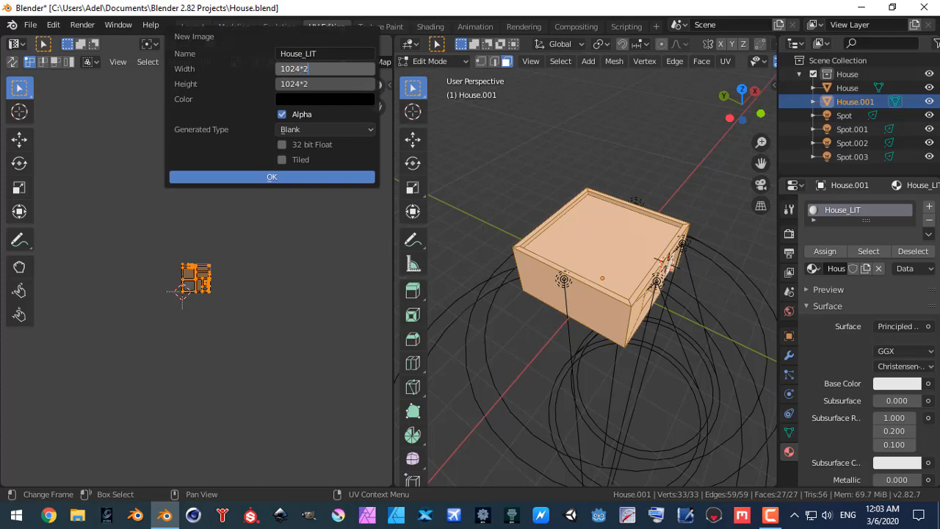
{"action": "key", "text": "Return"}
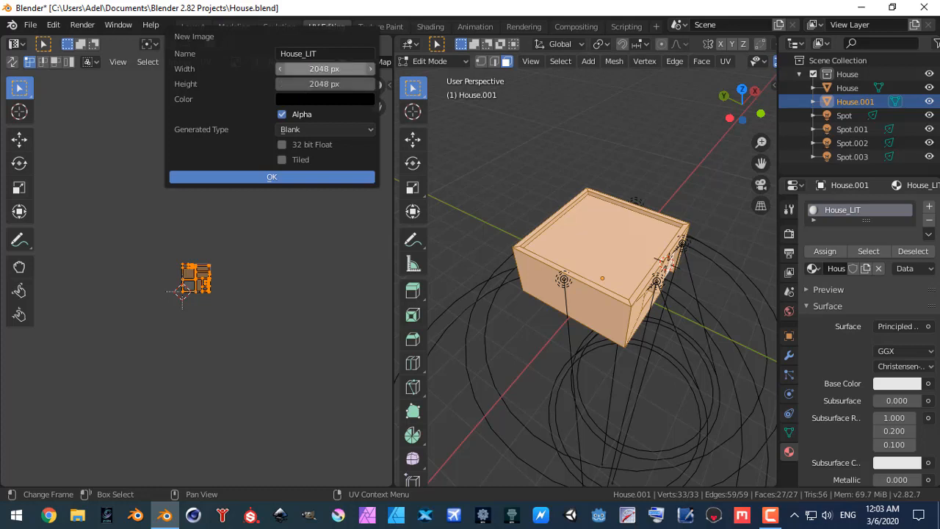
{"action": "left_click", "coordinate": [276, 184]}
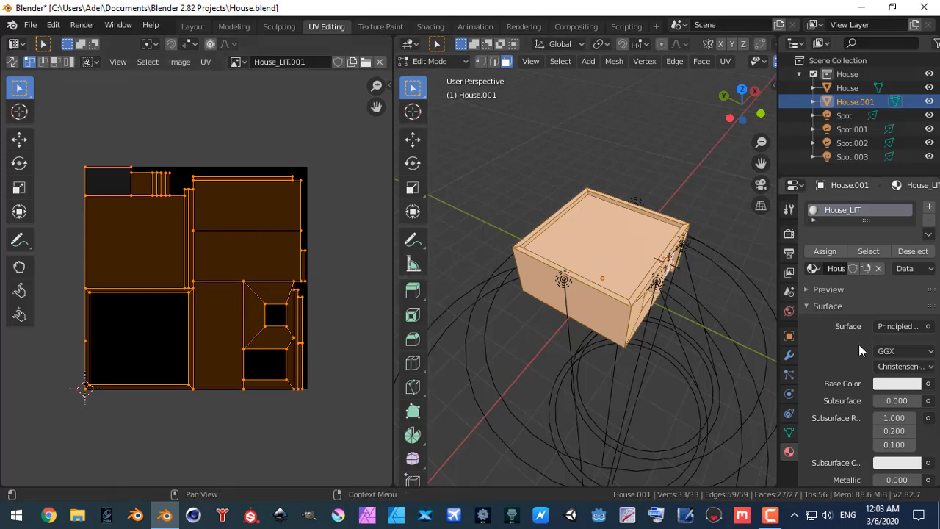
Step: In the Shading workspace, add an Image Texture node to the House_LIT material and connect its Color to the Principled BSDF's Base Color
{"action": "left_click", "coordinate": [431, 27]}
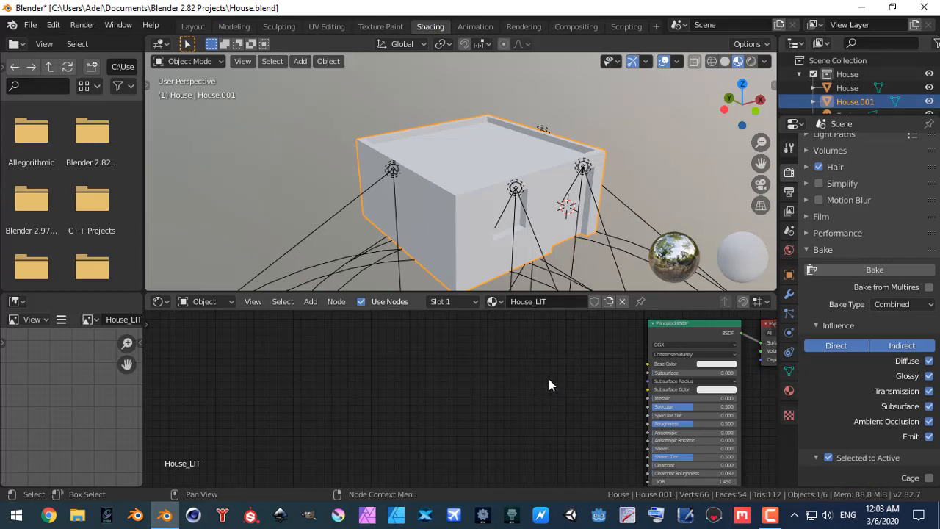
{"action": "key", "text": "shift+a"}
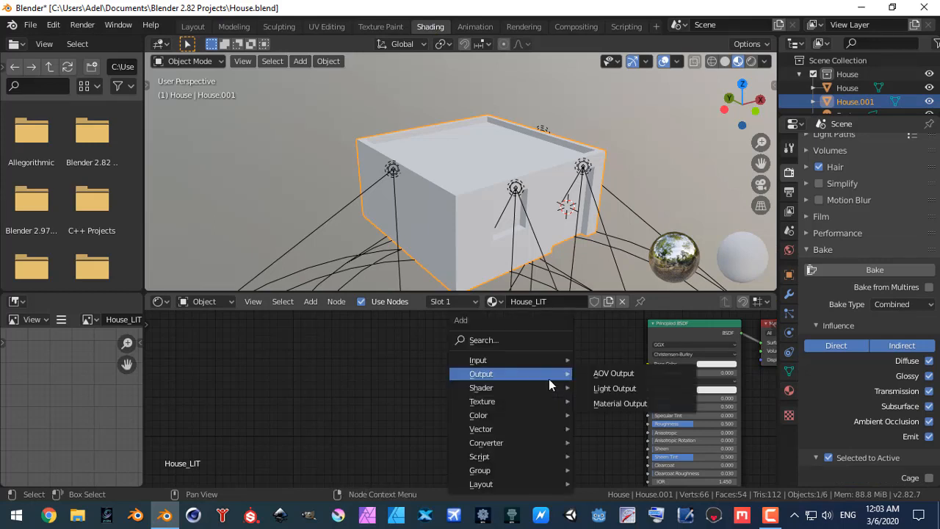
{"action": "mouse_move", "coordinate": [547, 401]}
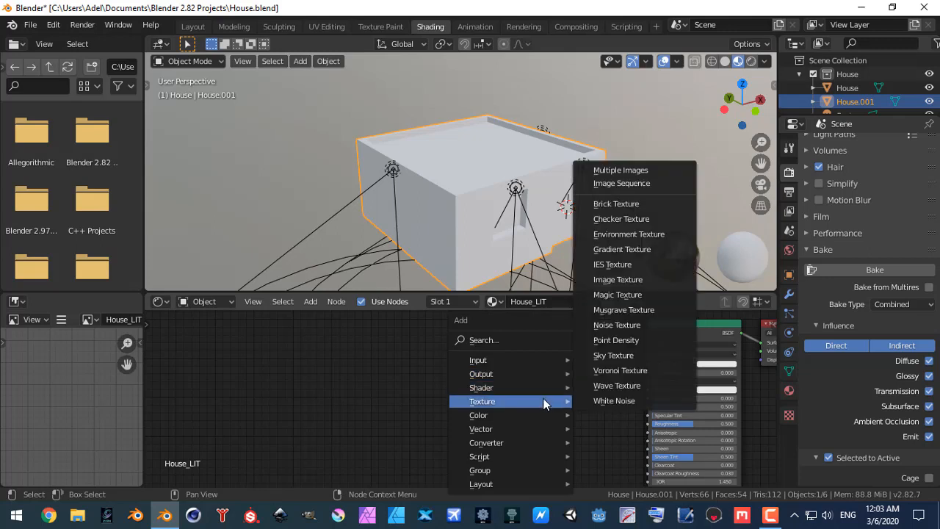
{"action": "left_click", "coordinate": [611, 279]}
{"action": "left_click", "coordinate": [508, 342]}
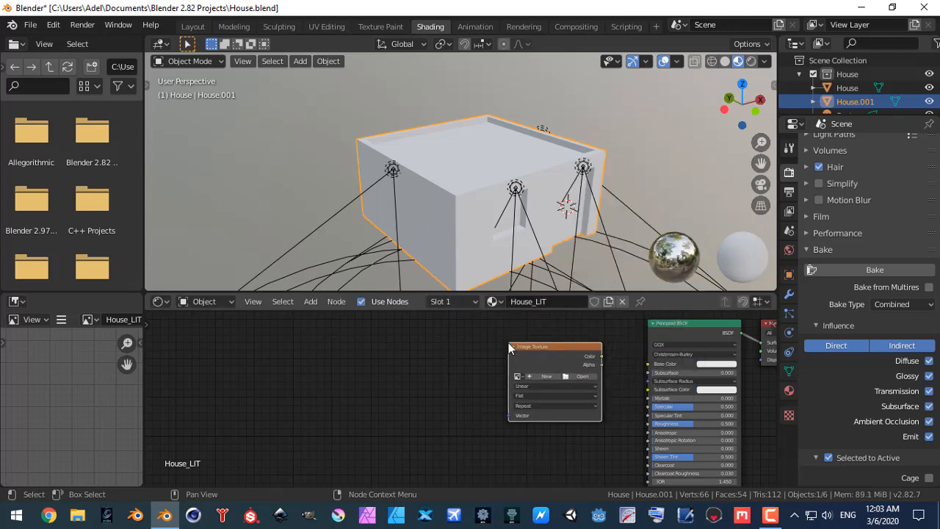
{"action": "left_click_drag", "start_coordinate": [603, 357], "coordinate": [650, 365]}
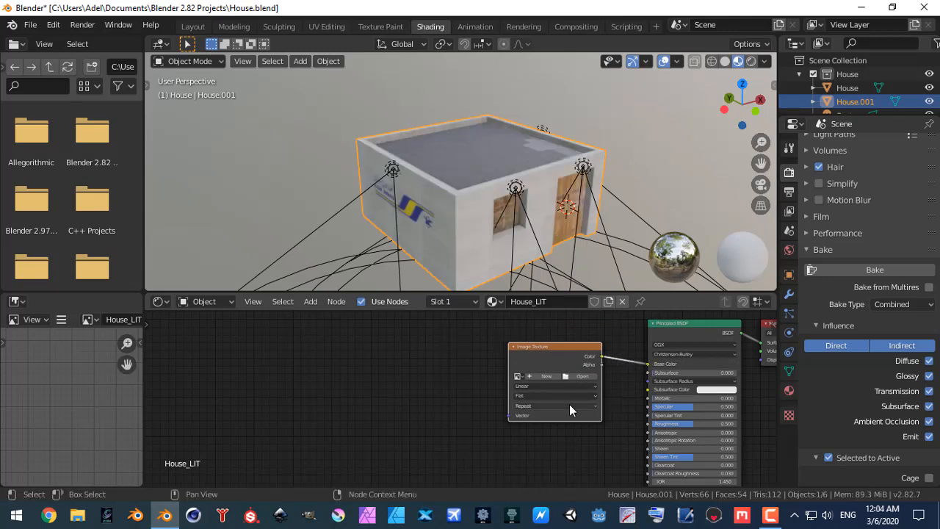
Step: Try House_LIT.001 as the Image Texture node's image, and switch the node to the House_LIT image
{"action": "left_click", "coordinate": [518, 376]}
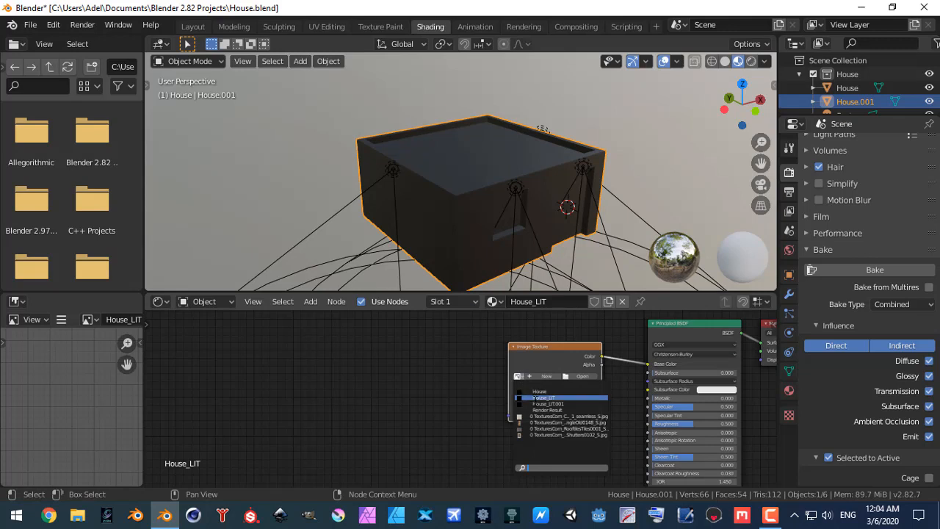
{"action": "left_click", "coordinate": [540, 403]}
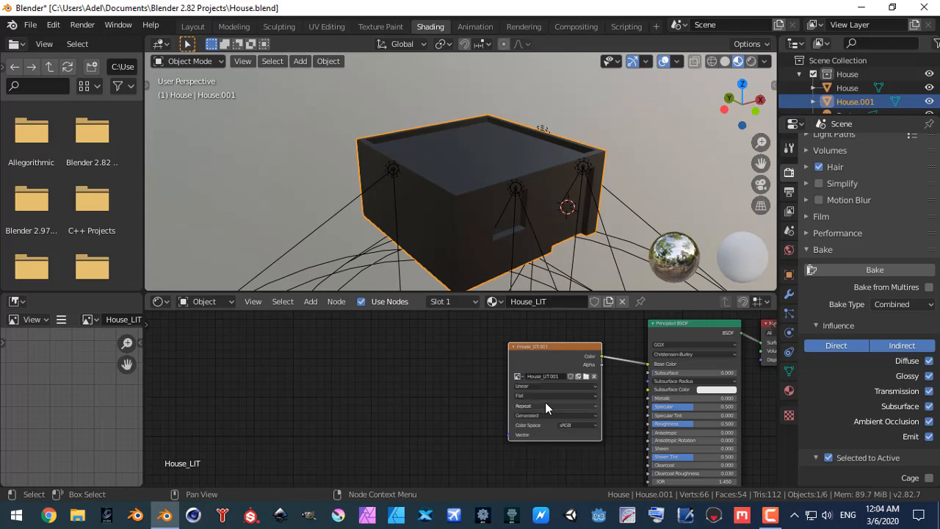
{"action": "left_click", "coordinate": [517, 376]}
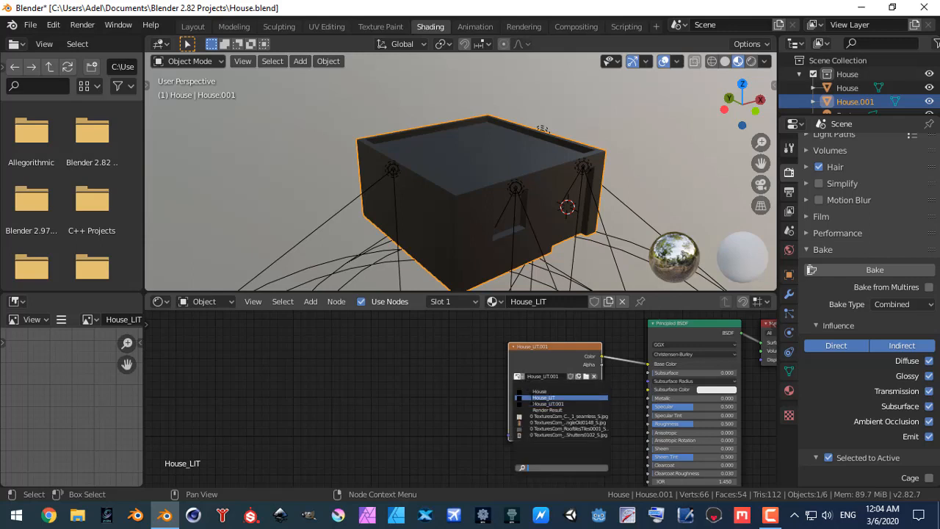
{"action": "left_click", "coordinate": [532, 398]}
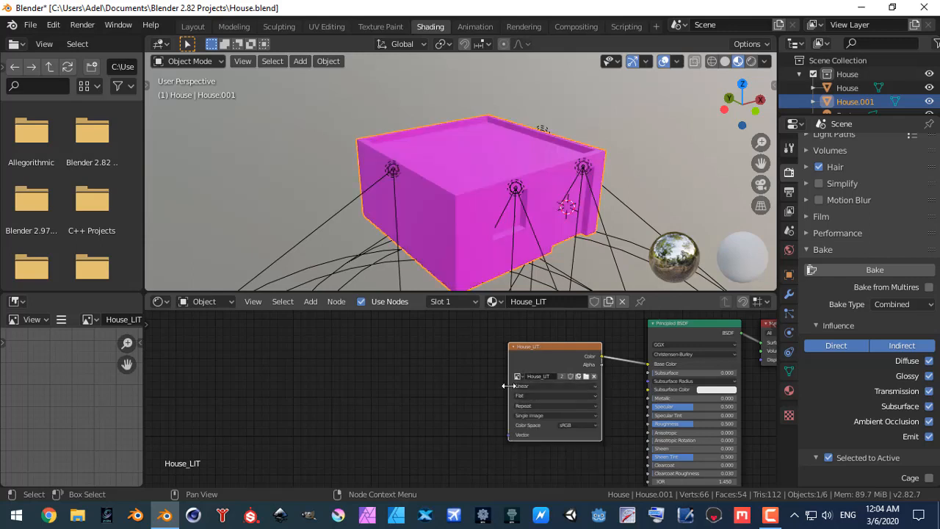
Step: Undo the Image Texture node's switch to House_LIT, and add the original House to the selection while keeping House.001 active
{"action": "key", "text": "ctrl+z"}
{"action": "key", "text": "ctrl+z"}
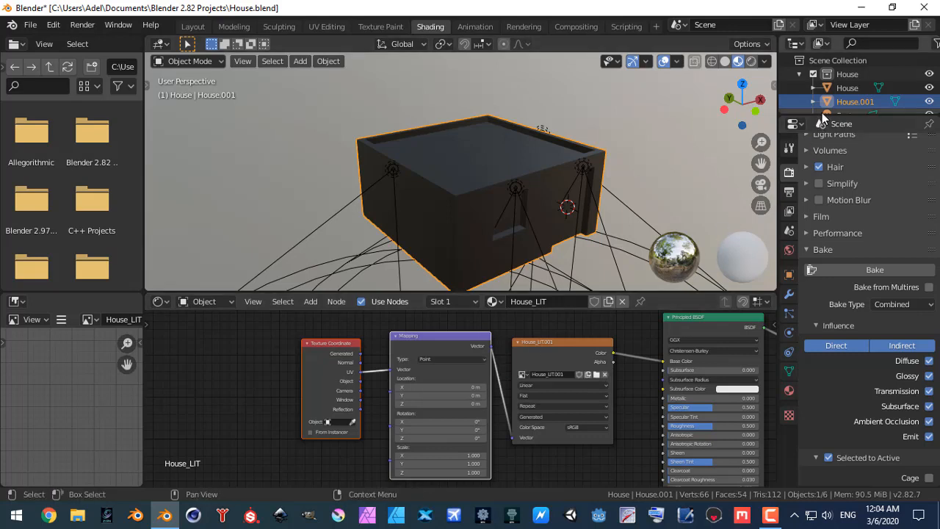
{"action": "left_click_drag", "start_coordinate": [822, 114], "coordinate": [823, 176]}
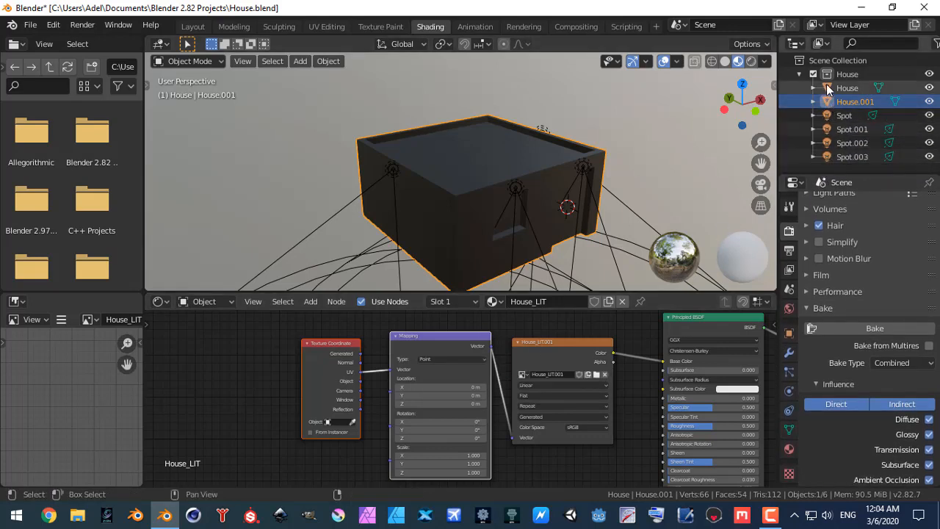
{"action": "left_click", "coordinate": [826, 84], "text": "ctrl"}
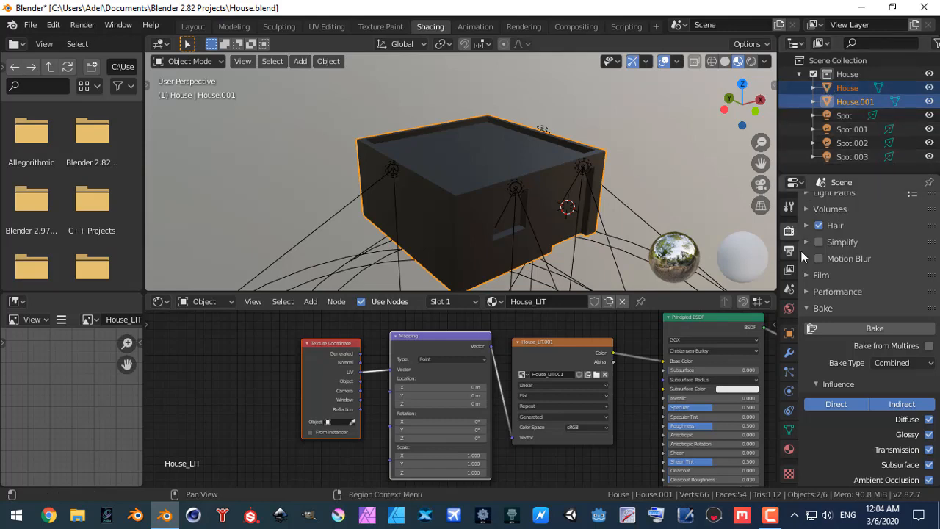
Step: Check the bake settings, make the House_LIT.001 Image Texture node the bake target, and bake the Combined lighting from House onto House.001
{"action": "scroll", "coordinate": [848, 312], "scroll_direction": "down", "scroll_amount": 3}
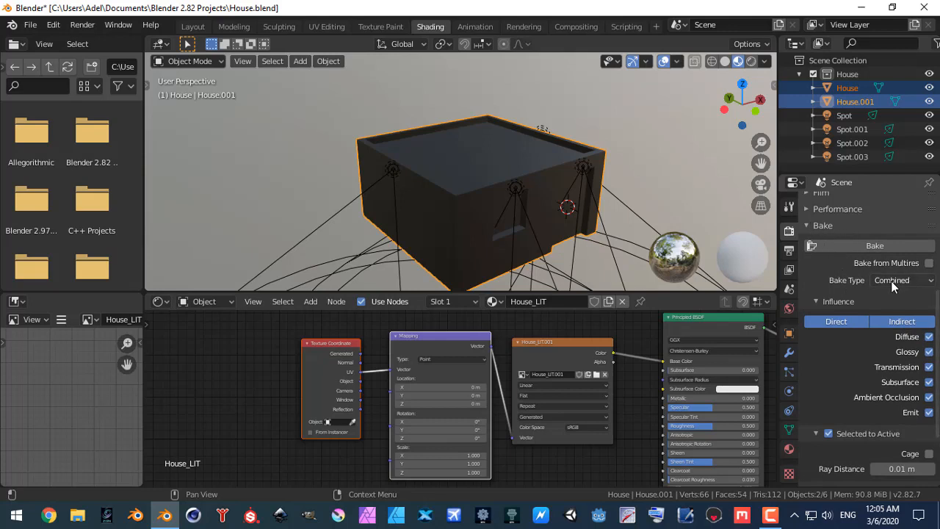
{"action": "scroll", "coordinate": [851, 278], "scroll_direction": "down", "scroll_amount": 3}
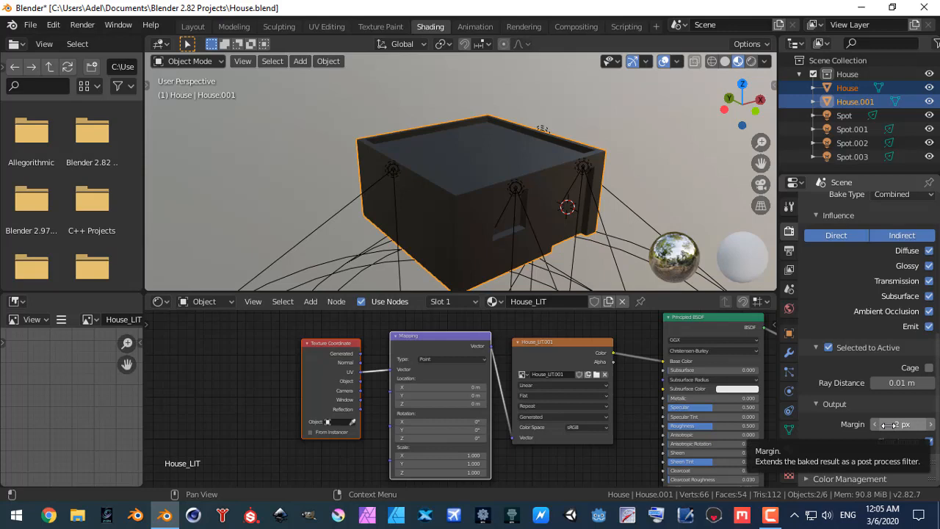
{"action": "scroll", "coordinate": [868, 356], "scroll_direction": "up", "scroll_amount": 5}
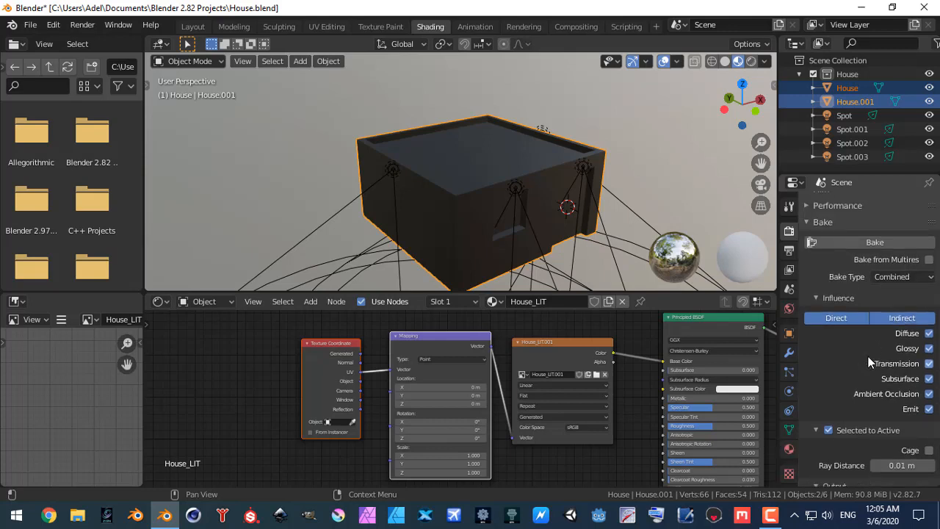
{"action": "scroll", "coordinate": [868, 356], "scroll_direction": "up", "scroll_amount": 3}
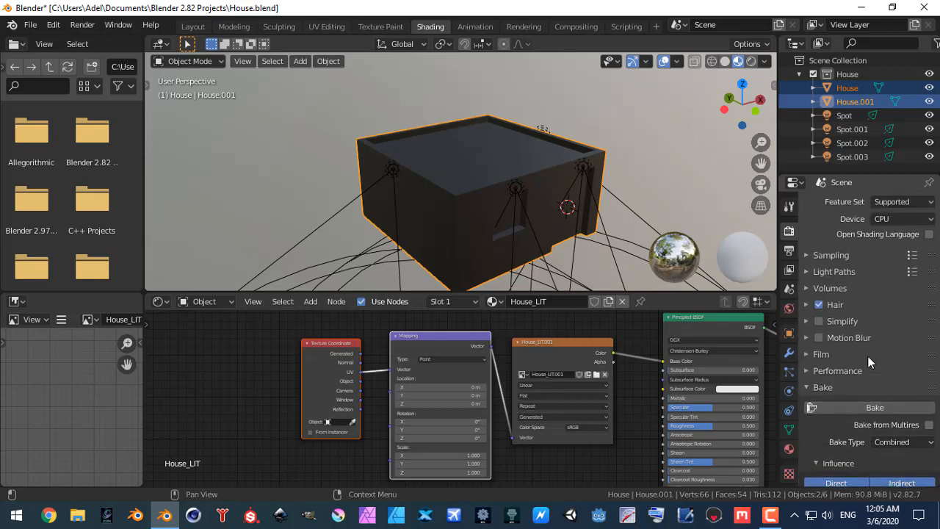
{"action": "scroll", "coordinate": [868, 357], "scroll_direction": "down", "scroll_amount": 3}
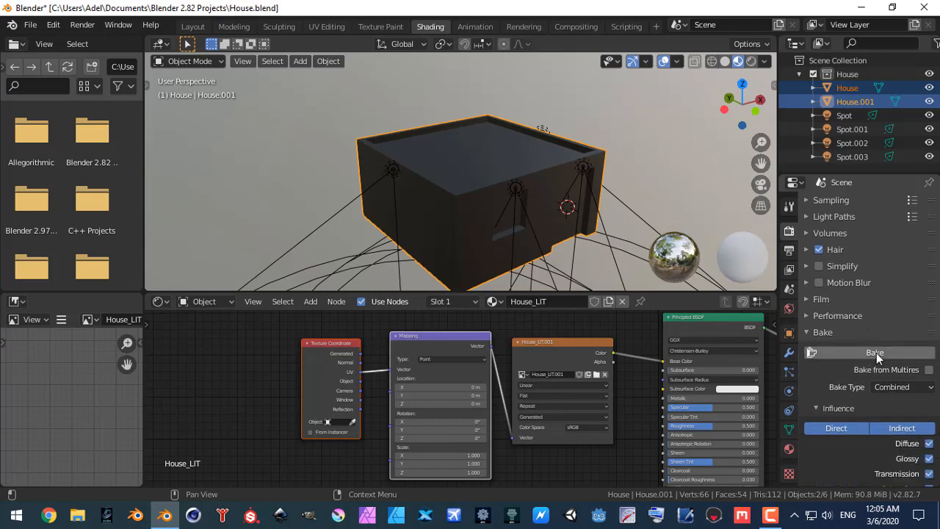
{"action": "left_click", "coordinate": [550, 355]}
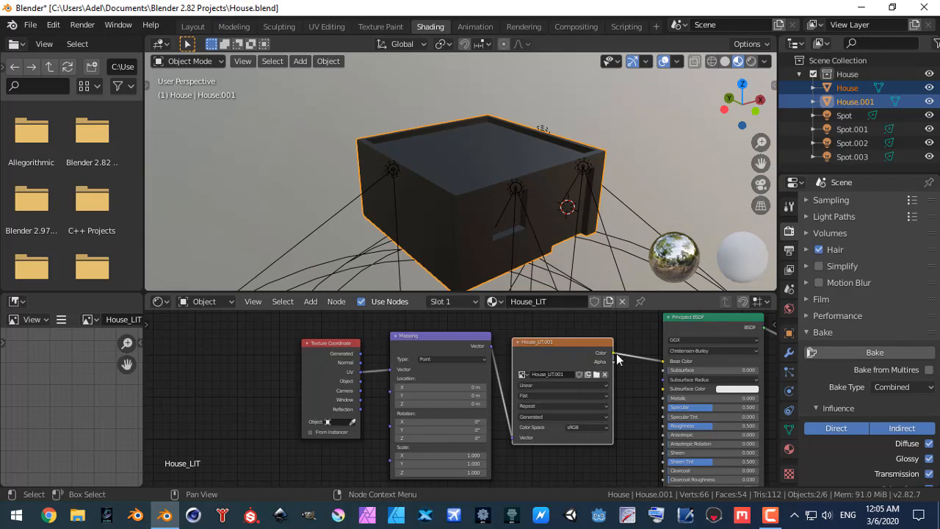
{"action": "left_click", "coordinate": [858, 355]}
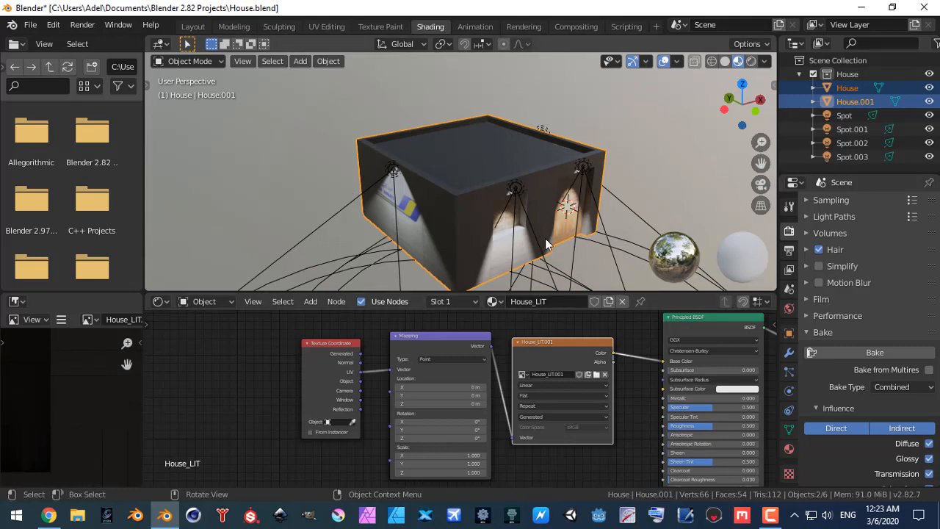
Step: Switch to the UV Editing workspace and leave Edit Mode to view the baked House_LIT.001 image without the UV overlay
{"action": "left_click", "coordinate": [788, 449]}
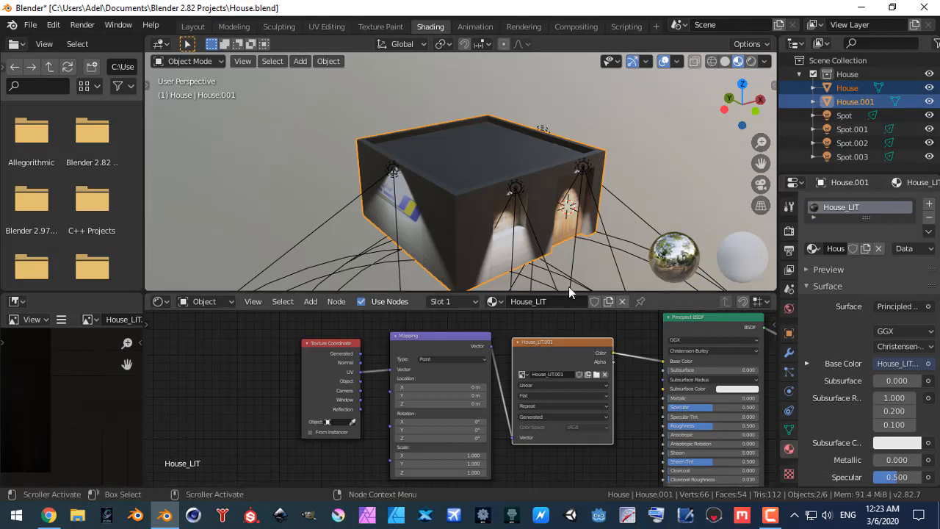
{"action": "left_click", "coordinate": [316, 27]}
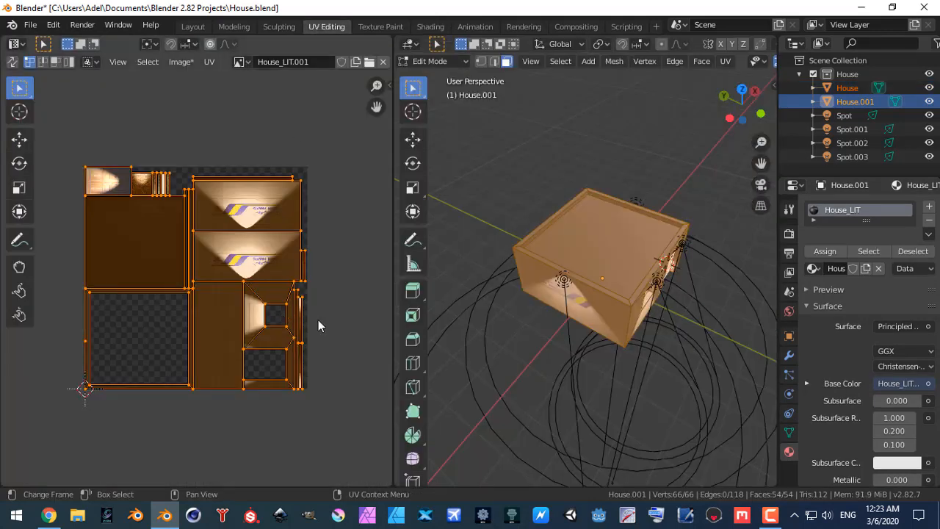
{"action": "key", "text": "Tab"}
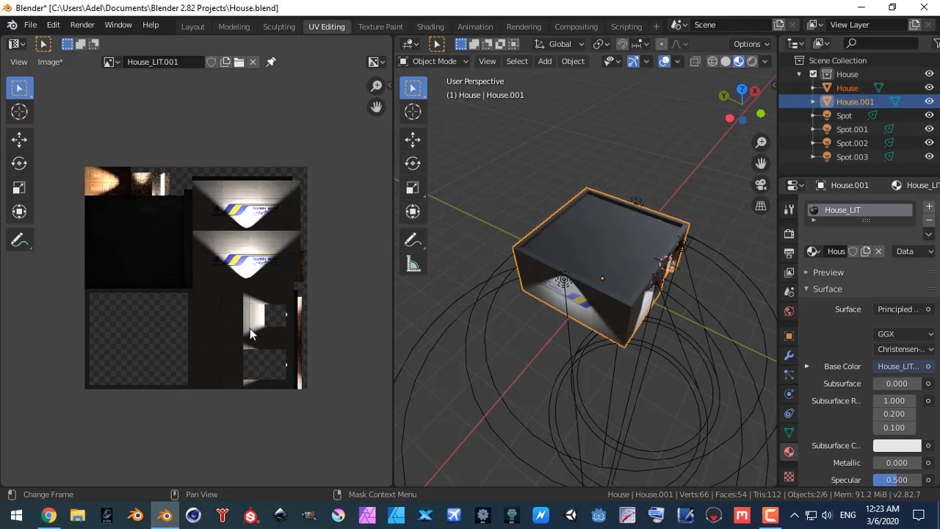
Step: Save the baked image as House_LIT.png in the Blender 2.82 Projects folder
{"action": "left_click", "coordinate": [52, 61]}
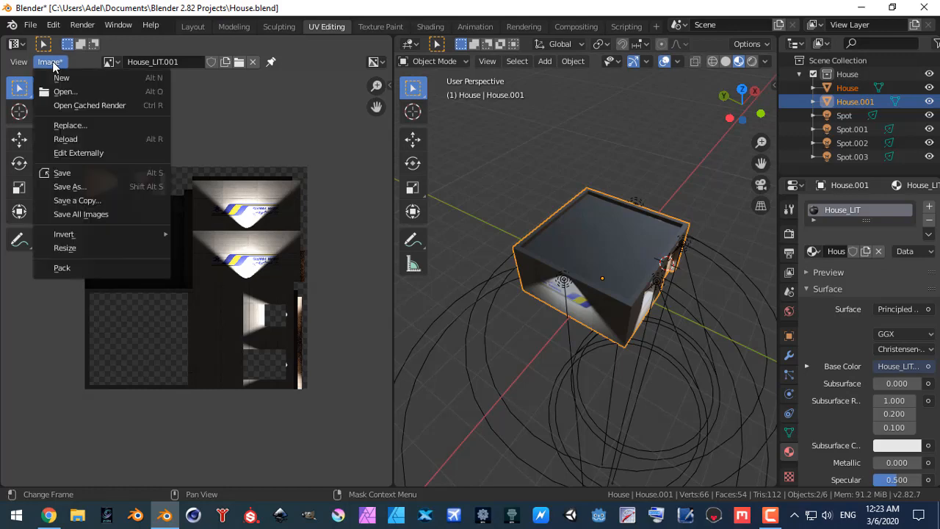
{"action": "left_click", "coordinate": [68, 187]}
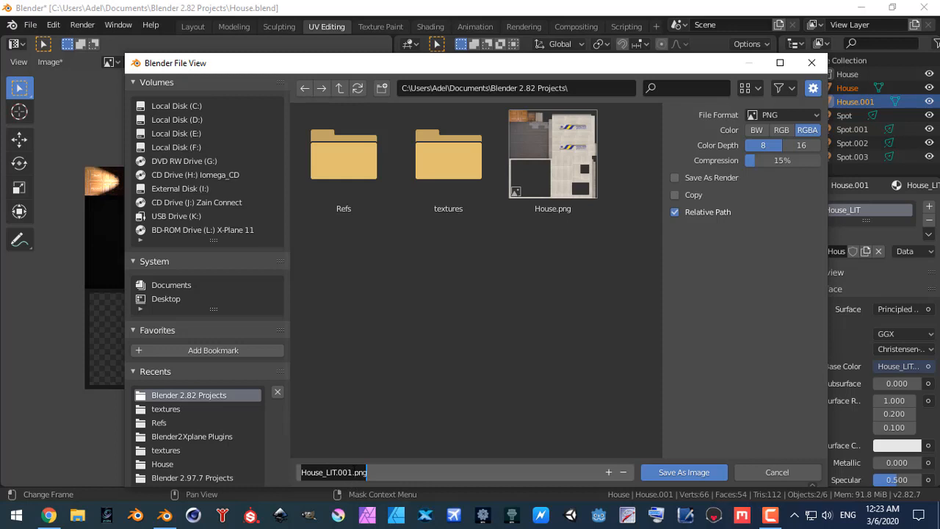
{"action": "left_click", "coordinate": [353, 472]}
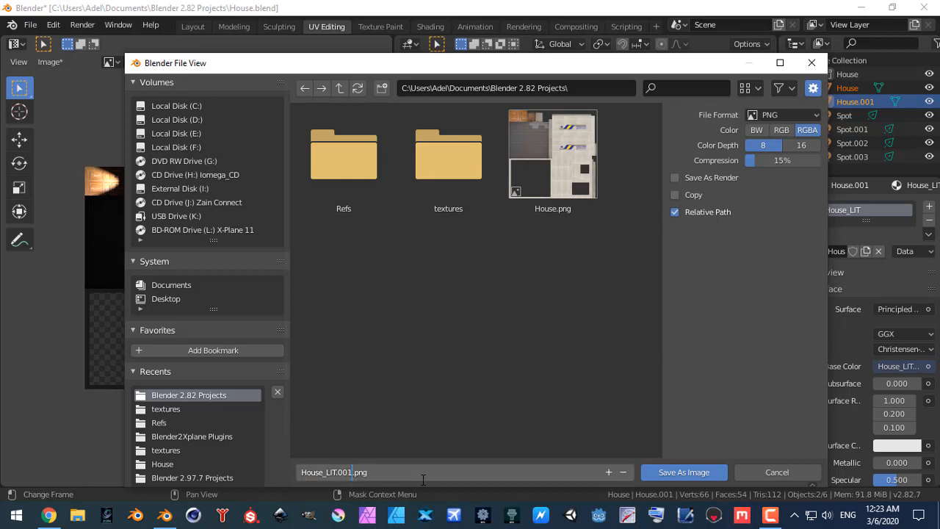
{"action": "key", "text": "BackSpace"}
{"action": "key", "text": "BackSpace"}
{"action": "key", "text": "BackSpace"}
{"action": "key", "text": "BackSpace"}
{"action": "left_click", "coordinate": [484, 361]}
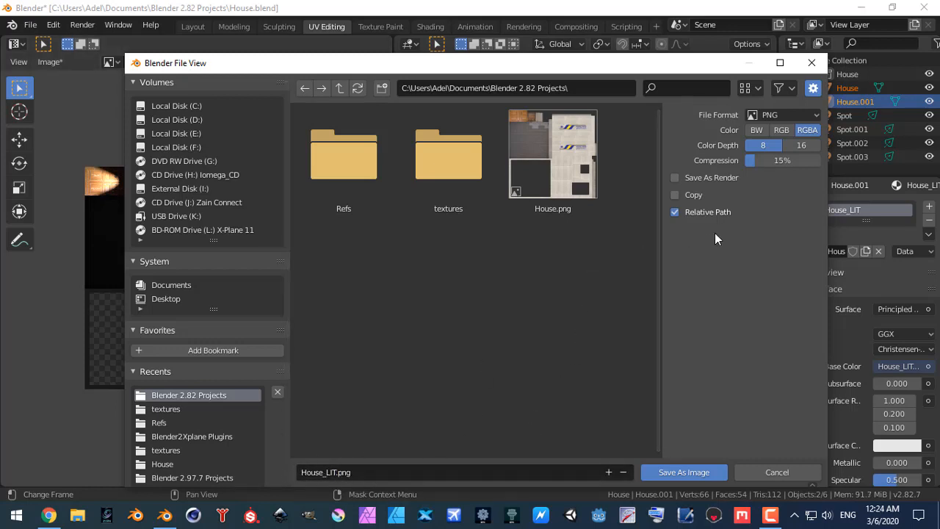
{"action": "left_click", "coordinate": [672, 473]}
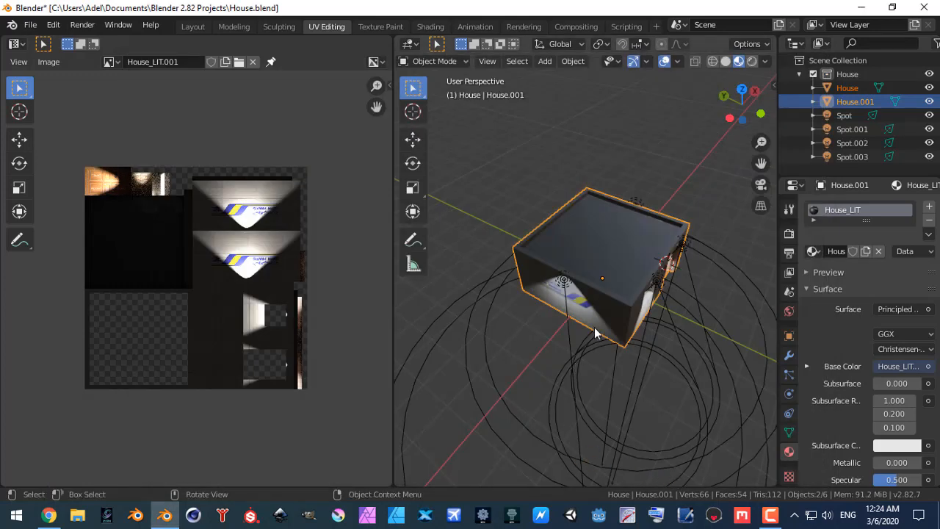
Step: Delete the original House object and all four spot lights, keeping only the baked duplicate House.001
{"action": "left_click", "coordinate": [851, 88]}
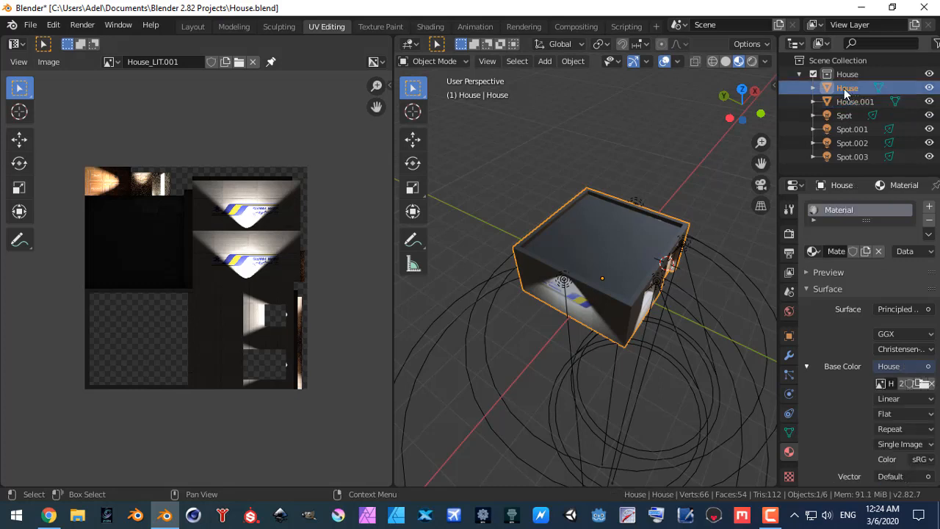
{"action": "key", "text": "Delete"}
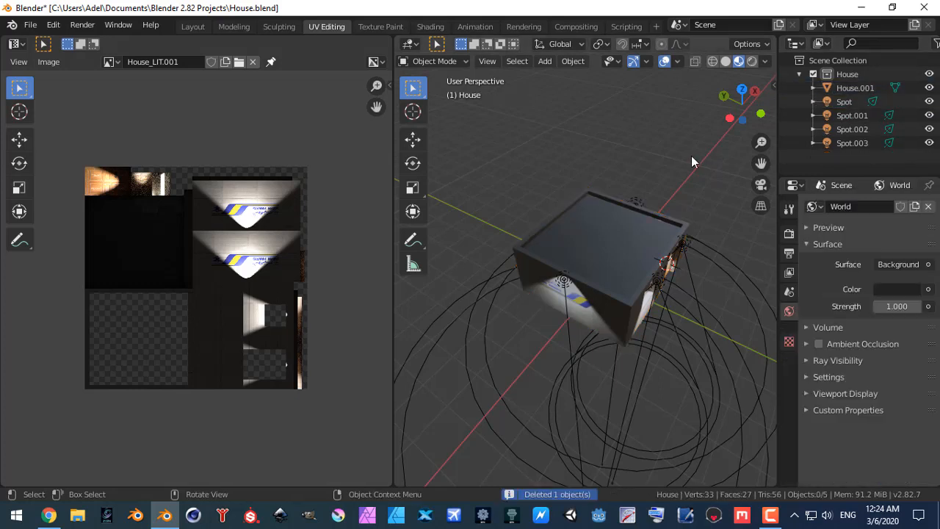
{"action": "left_click", "coordinate": [845, 103]}
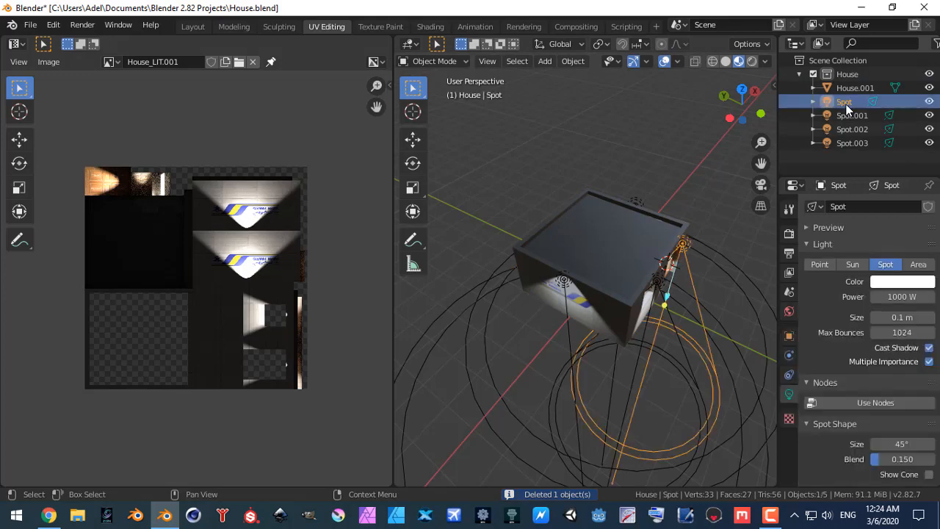
{"action": "left_click", "coordinate": [847, 141], "text": "shift"}
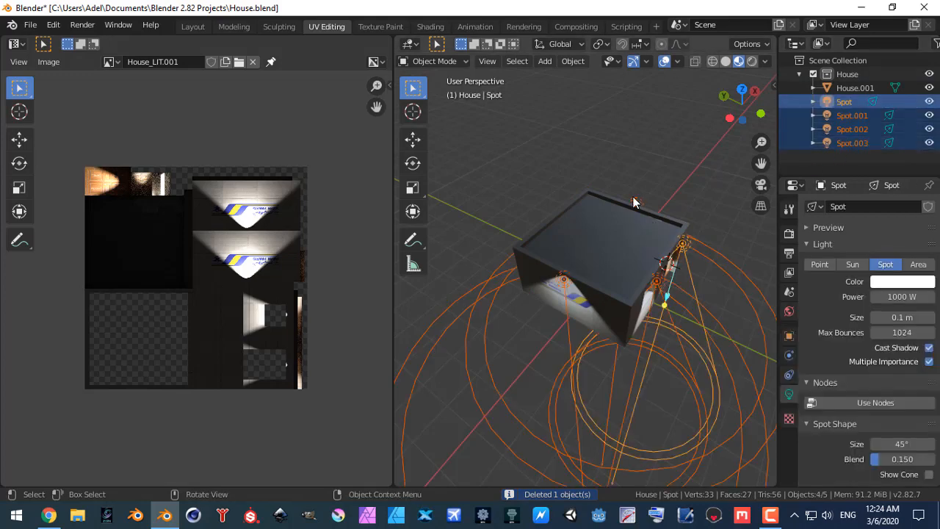
{"action": "key", "text": "x"}
{"action": "left_click", "coordinate": [634, 198]}
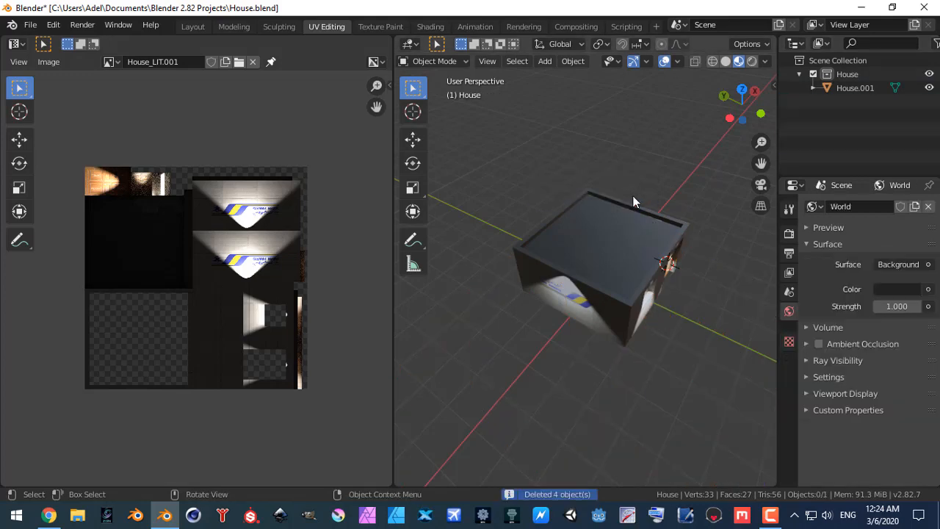
Step: Rename the House.001 object as House
{"action": "left_click", "coordinate": [855, 88]}
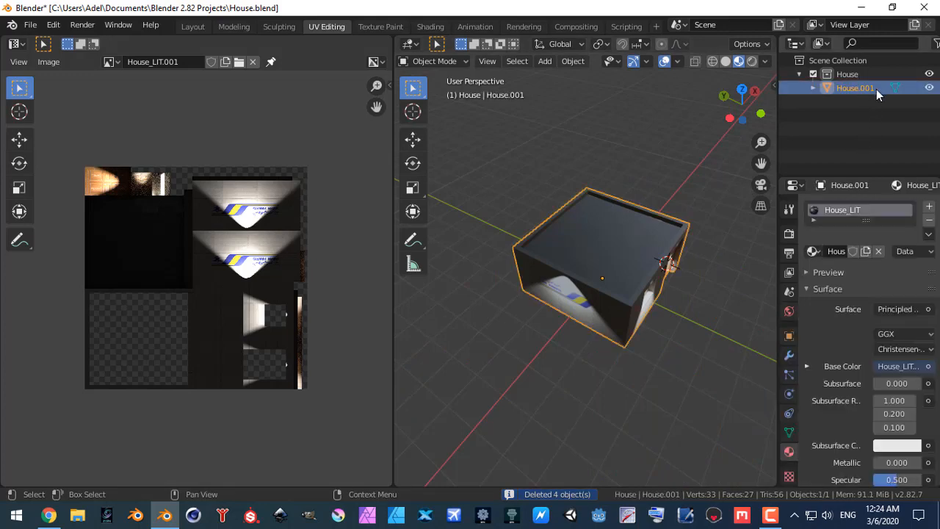
{"action": "double_click", "coordinate": [876, 88]}
{"action": "key", "text": "BackSpace"}
{"action": "key", "text": "BackSpace"}
{"action": "key", "text": "BackSpace"}
{"action": "key", "text": "BackSpace"}
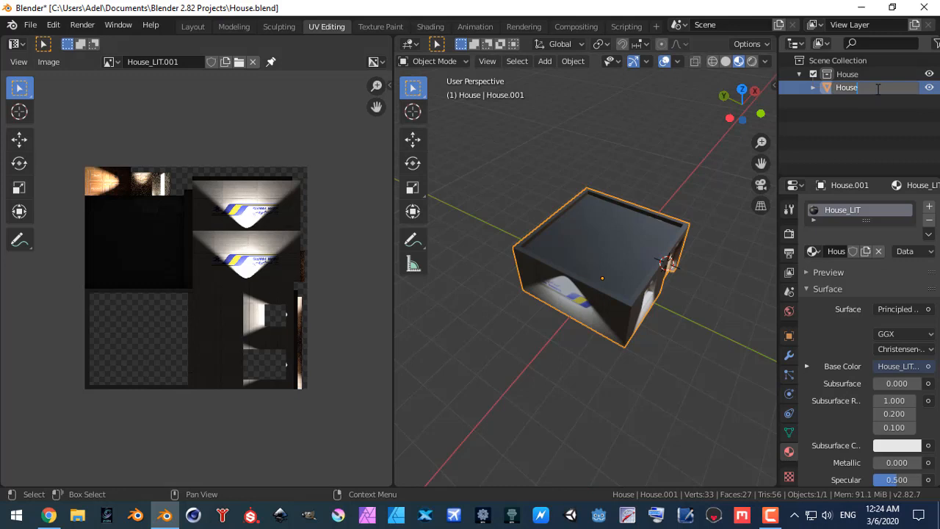
{"action": "key", "text": "Return"}
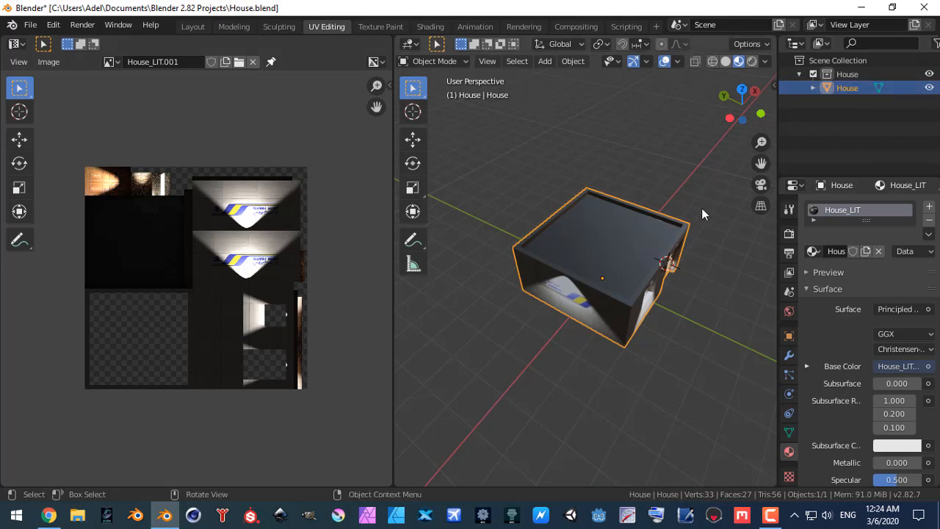
Step: Save the project over the existing House.blend file
{"action": "left_click", "coordinate": [27, 27]}
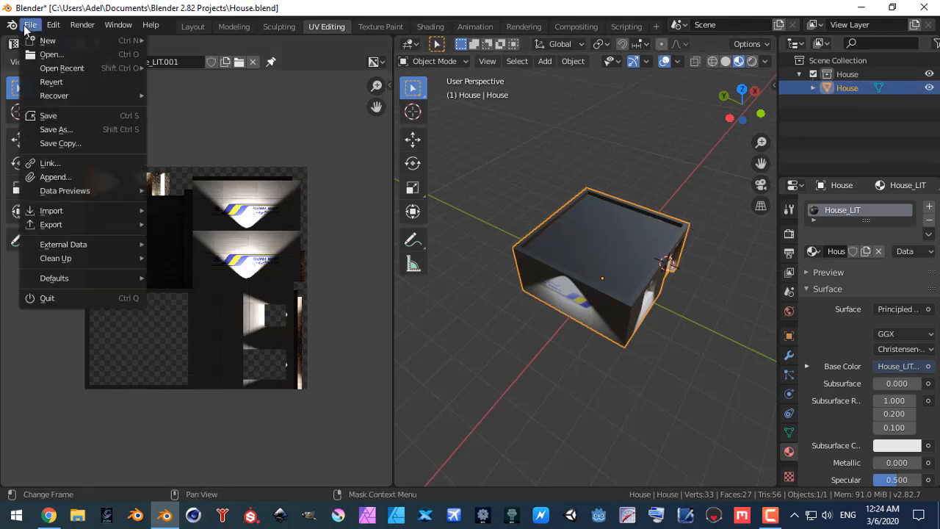
{"action": "left_click", "coordinate": [51, 130]}
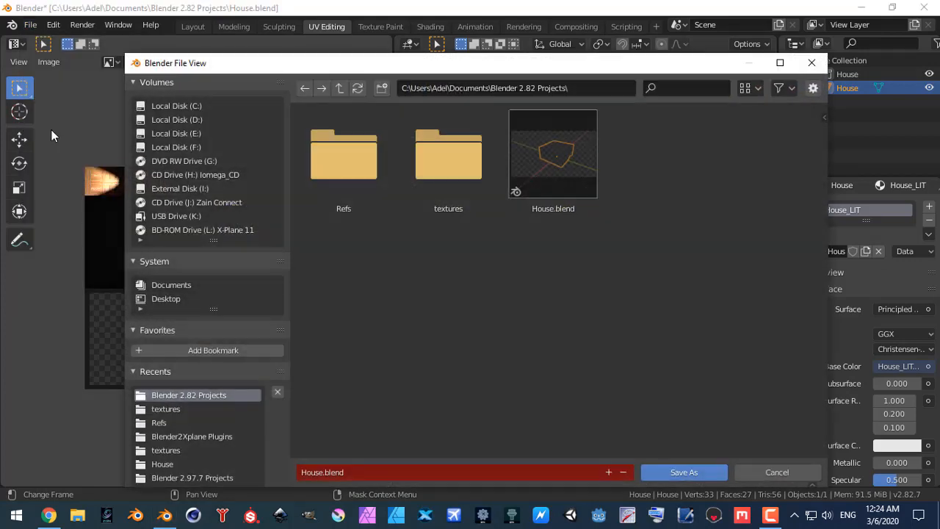
{"action": "left_click", "coordinate": [687, 480]}
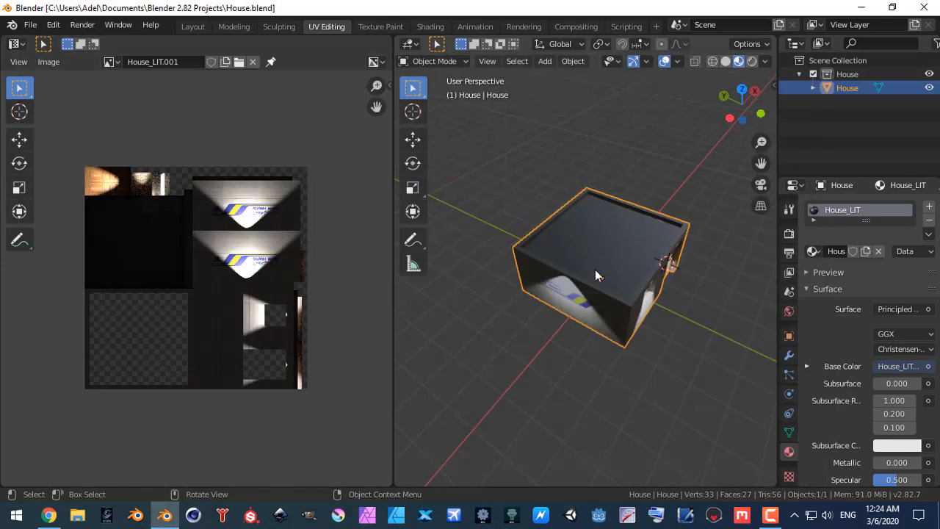
Step: In the scene's export settings for House, set the default texture to House.png and the night texture to House_LIT.png
{"action": "left_click", "coordinate": [788, 292]}
{"action": "scroll", "coordinate": [855, 301], "scroll_direction": "down", "scroll_amount": 5}
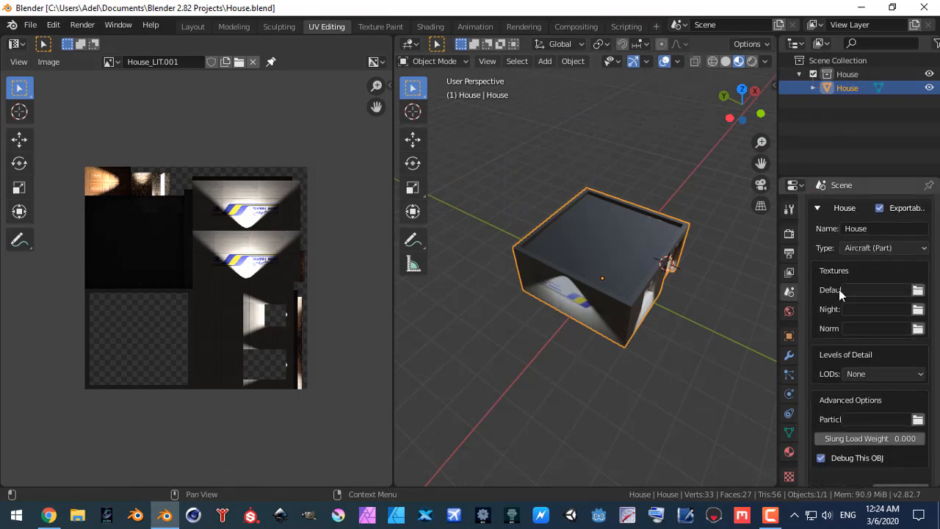
{"action": "left_click", "coordinate": [858, 290]}
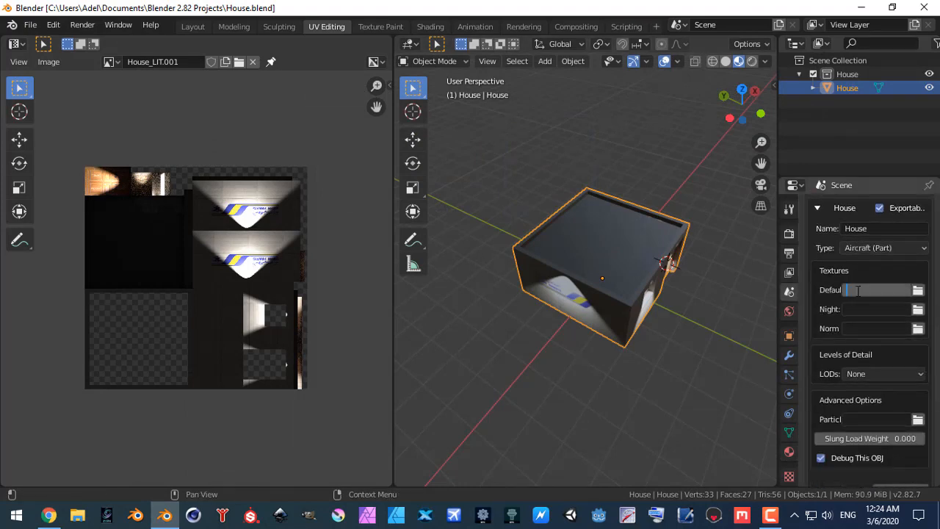
{"action": "type", "text": "House.png"}
{"action": "key", "text": "Return"}
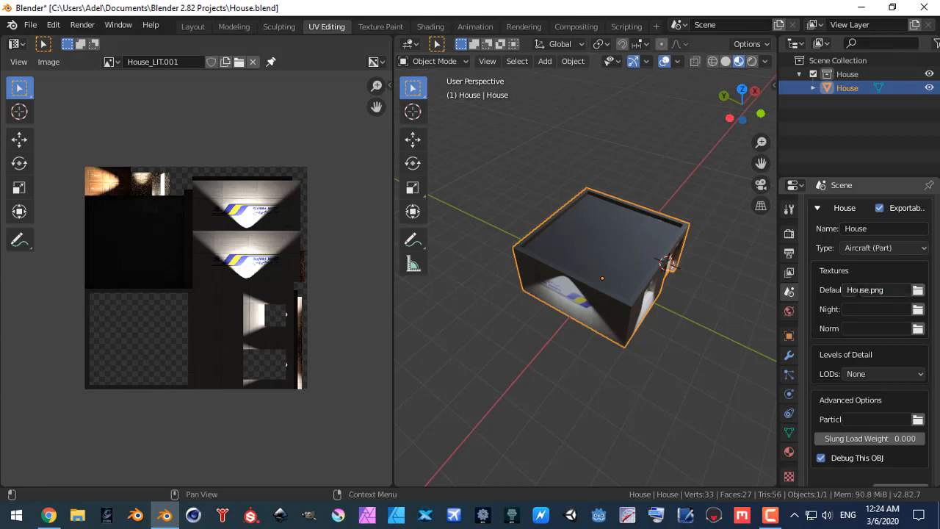
{"action": "left_click", "coordinate": [854, 310]}
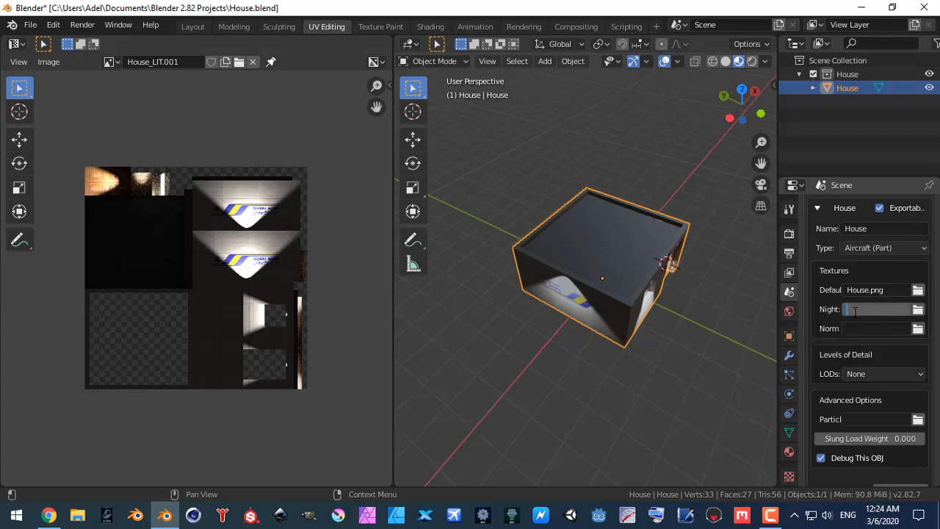
{"action": "type", "text": "House_LIT"}
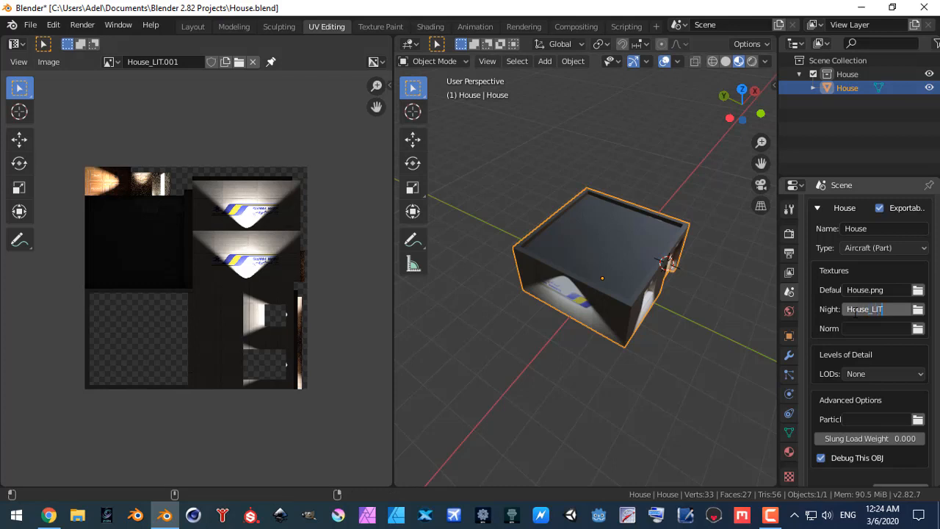
{"action": "type", "text": " .png"}
{"action": "key", "text": "Return"}
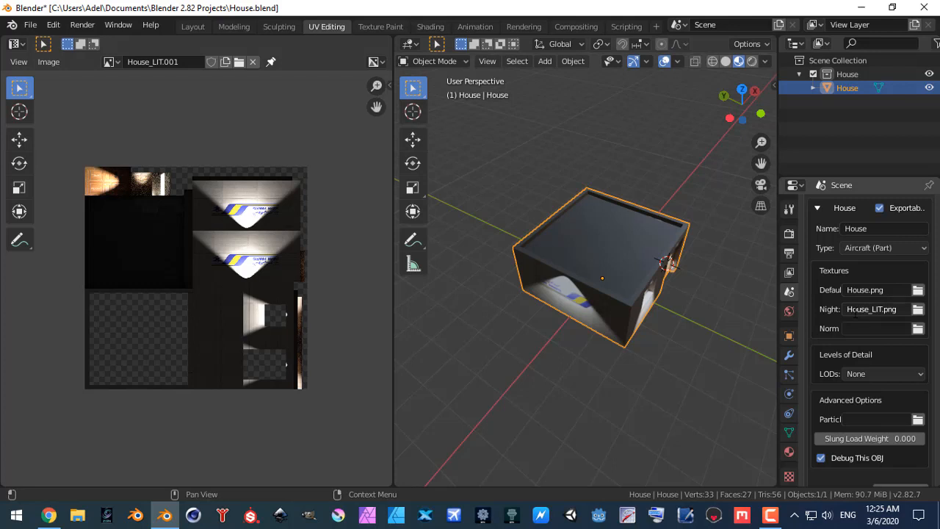
Step: Export the House collection as an X-Plane OBJ from the scene's export settings
{"action": "scroll", "coordinate": [848, 315], "scroll_direction": "up", "scroll_amount": 5}
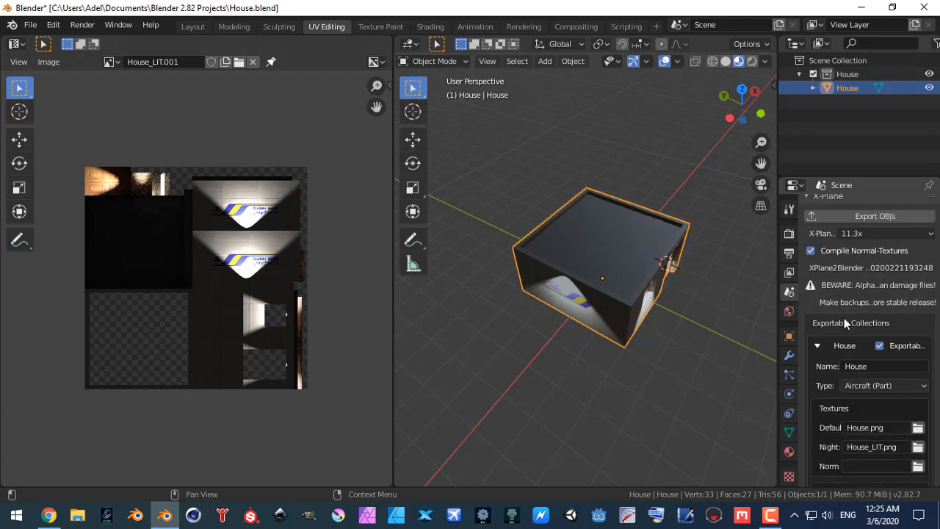
{"action": "scroll", "coordinate": [843, 317], "scroll_direction": "up", "scroll_amount": 3}
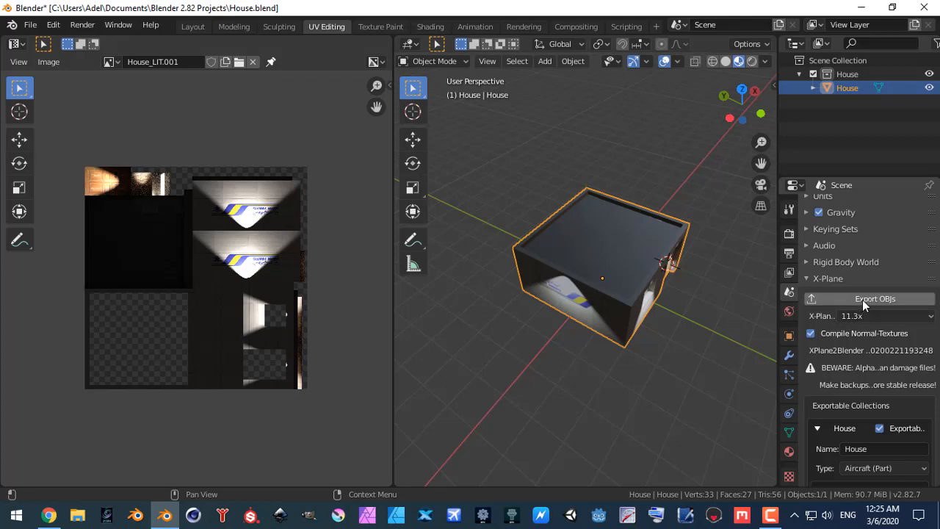
{"action": "left_click", "coordinate": [862, 302]}
Step: In File Explorer, copy the exported House object file and the House and House_LIT images from Documents\Blender 2.82 Projects
{"action": "left_click", "coordinate": [863, 8]}
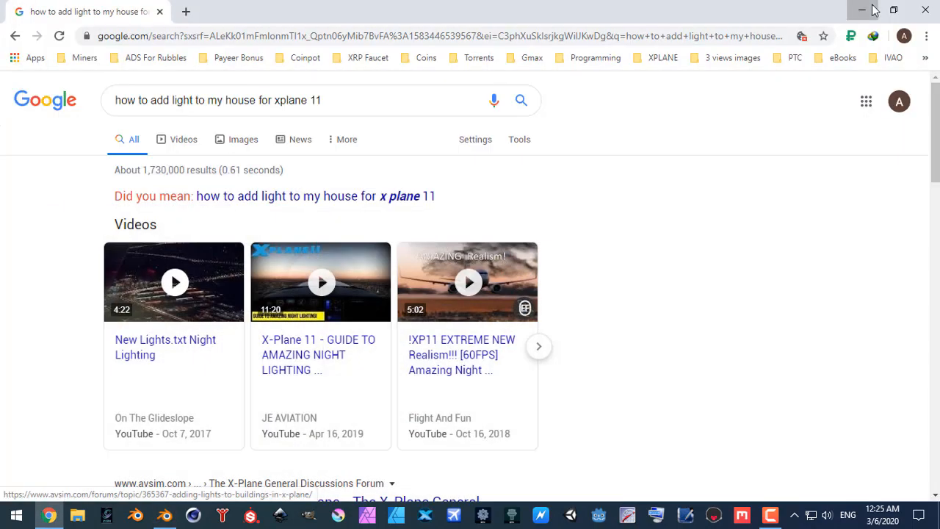
{"action": "left_click", "coordinate": [871, 8]}
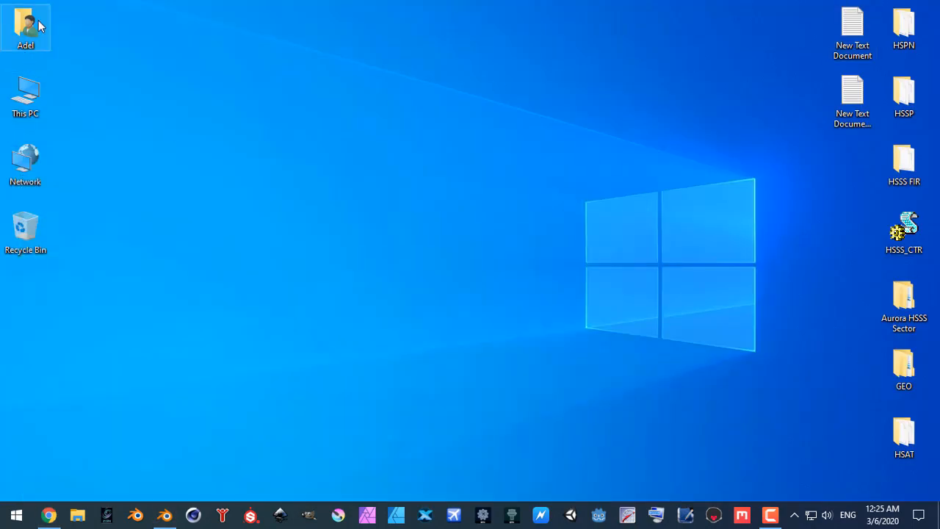
{"action": "double_click", "coordinate": [39, 27]}
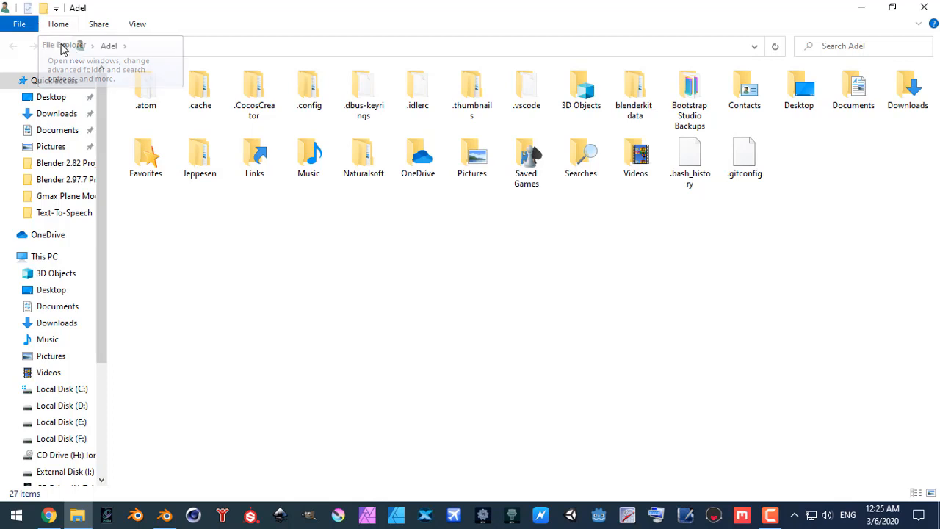
{"action": "double_click", "coordinate": [856, 103]}
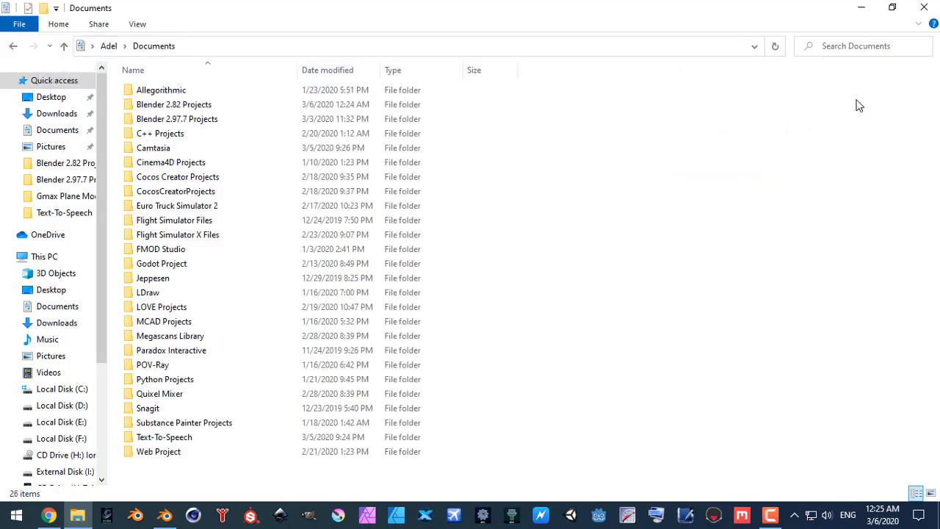
{"action": "double_click", "coordinate": [193, 104]}
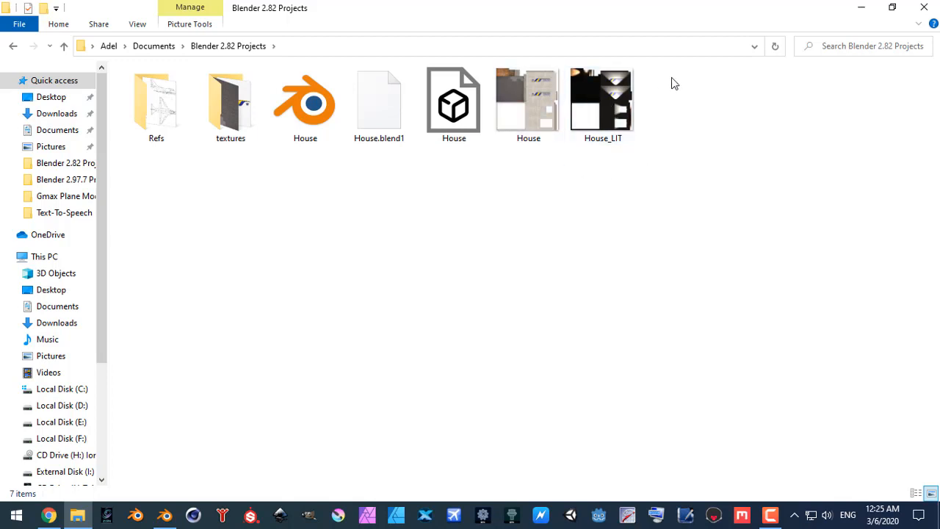
{"action": "left_click_drag", "start_coordinate": [692, 85], "coordinate": [457, 186]}
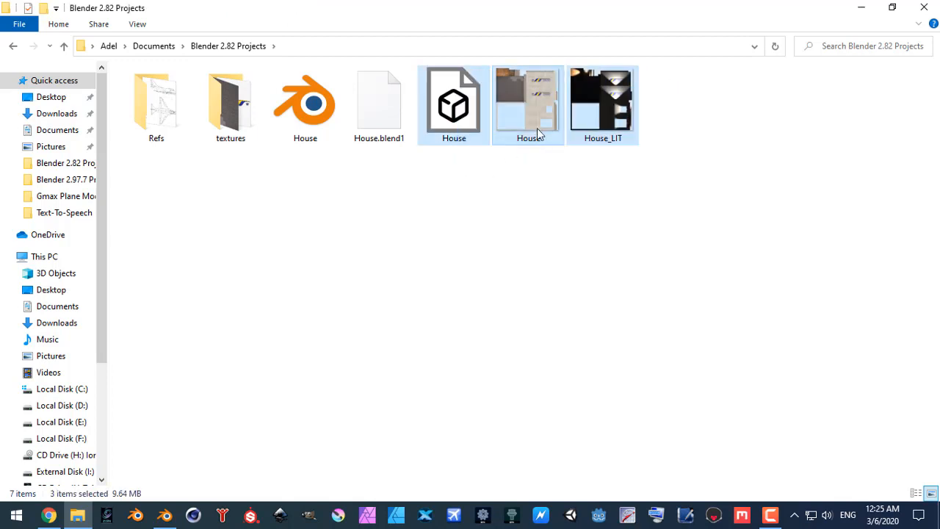
{"action": "right_click", "coordinate": [537, 129]}
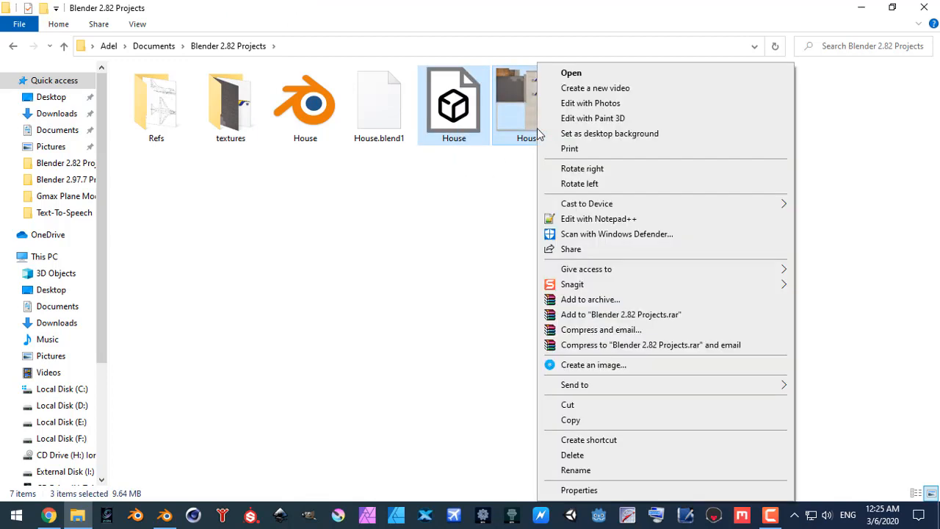
{"action": "left_click", "coordinate": [593, 424]}
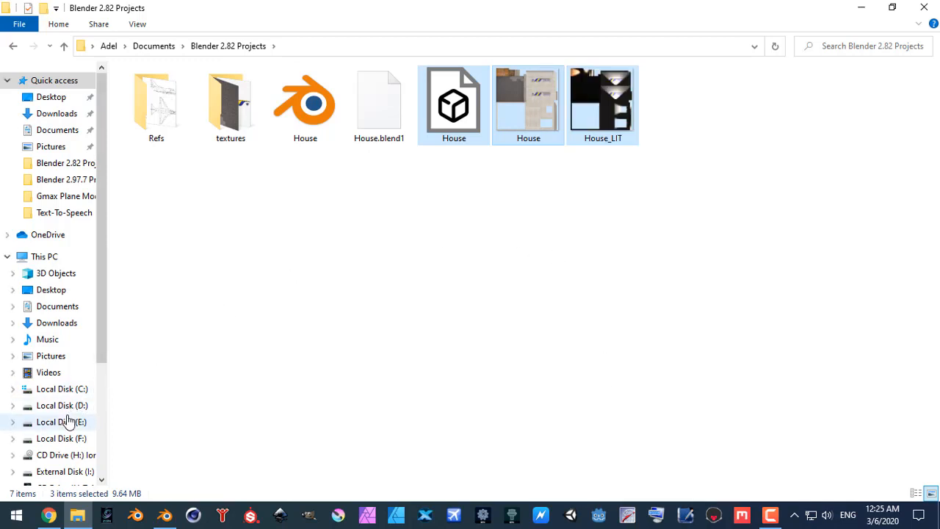
Step: Paste the three copied files into F:\X-Plane 11\Custom Scenery\HSPN Port Sudan\objects, replacing the existing House image, and close the folder window
{"action": "left_click", "coordinate": [75, 441]}
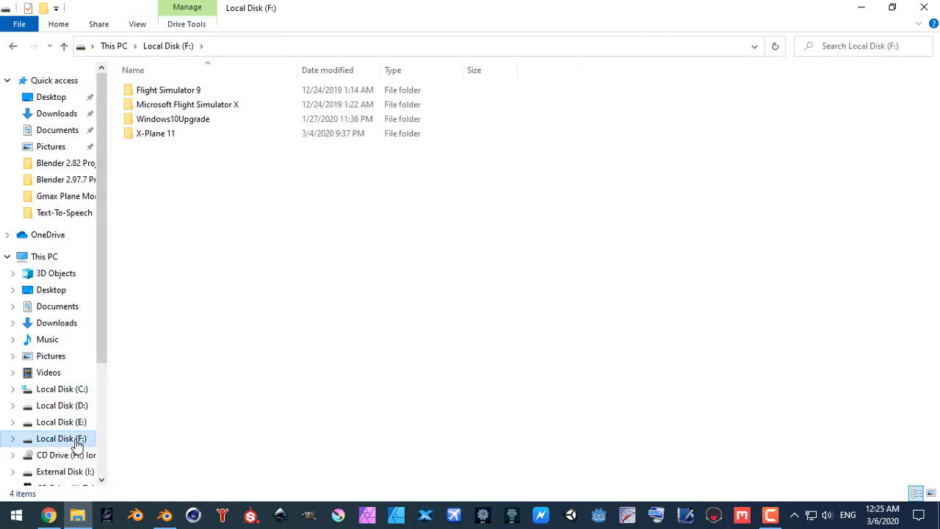
{"action": "double_click", "coordinate": [172, 135]}
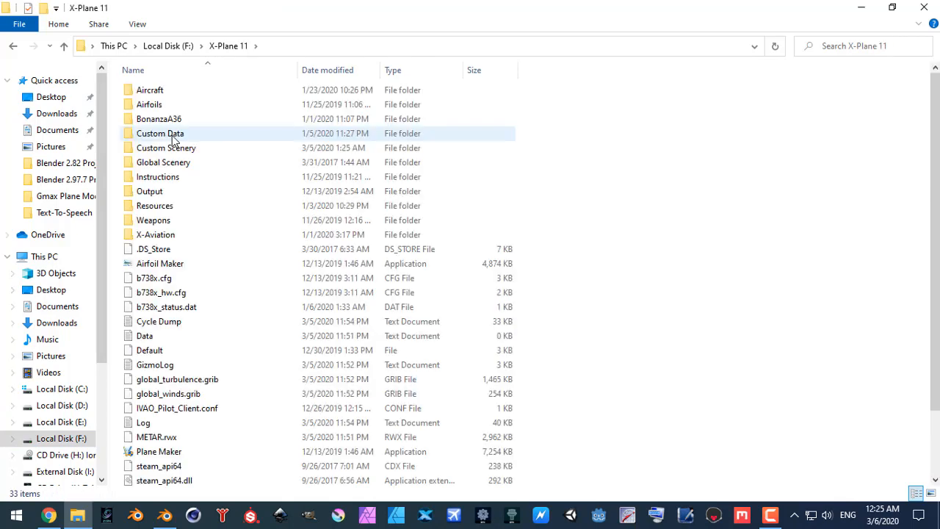
{"action": "double_click", "coordinate": [175, 147]}
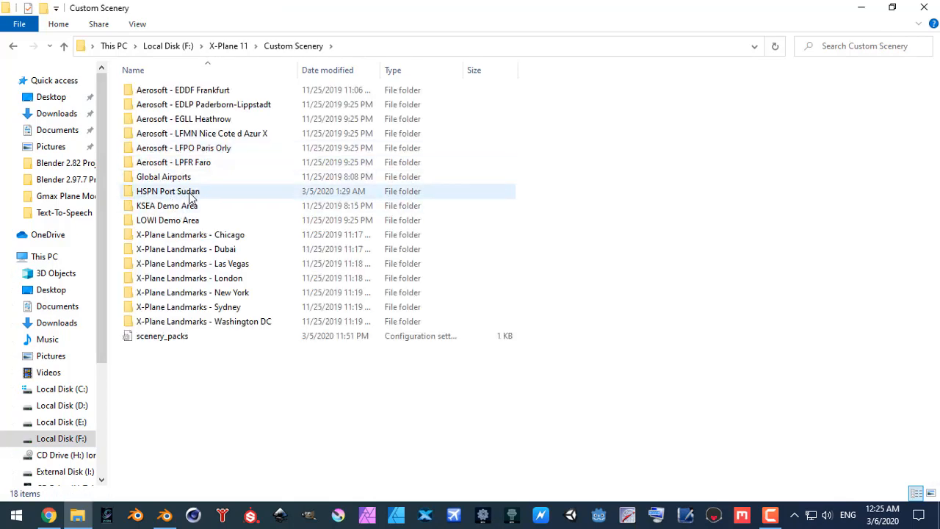
{"action": "double_click", "coordinate": [188, 193]}
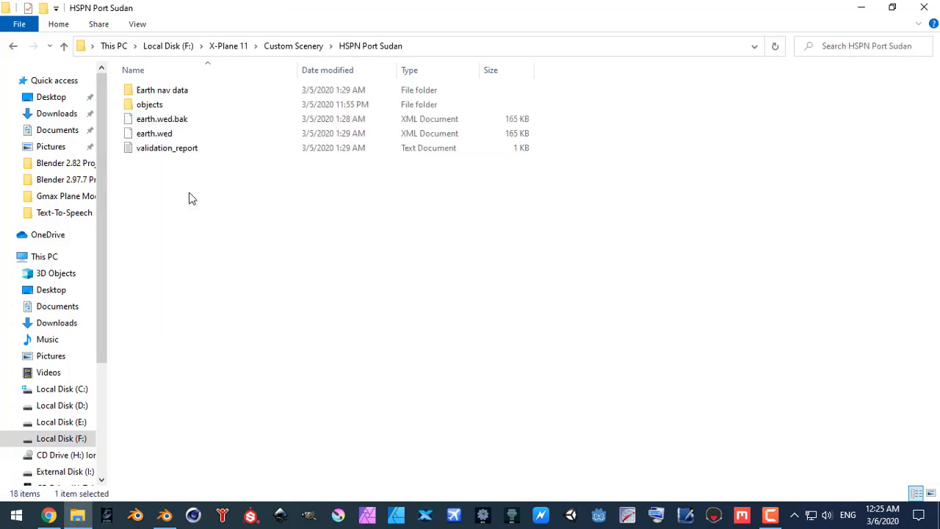
{"action": "double_click", "coordinate": [180, 105]}
{"action": "right_click", "coordinate": [268, 207]}
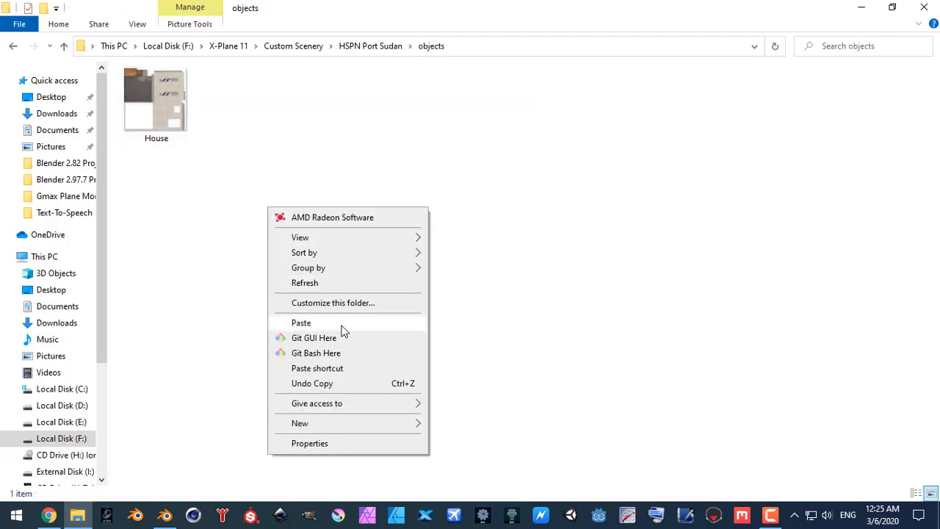
{"action": "left_click", "coordinate": [343, 328]}
{"action": "left_click", "coordinate": [369, 147]}
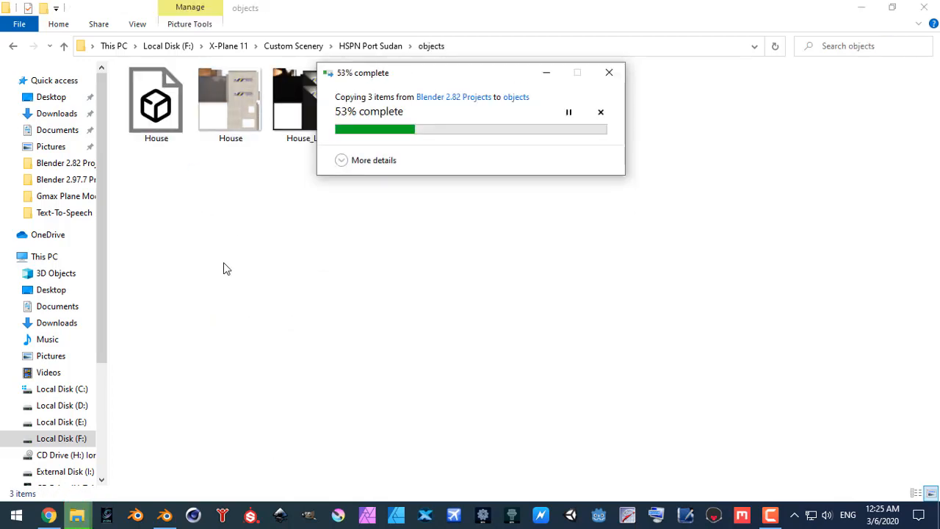
{"action": "left_click", "coordinate": [348, 264]}
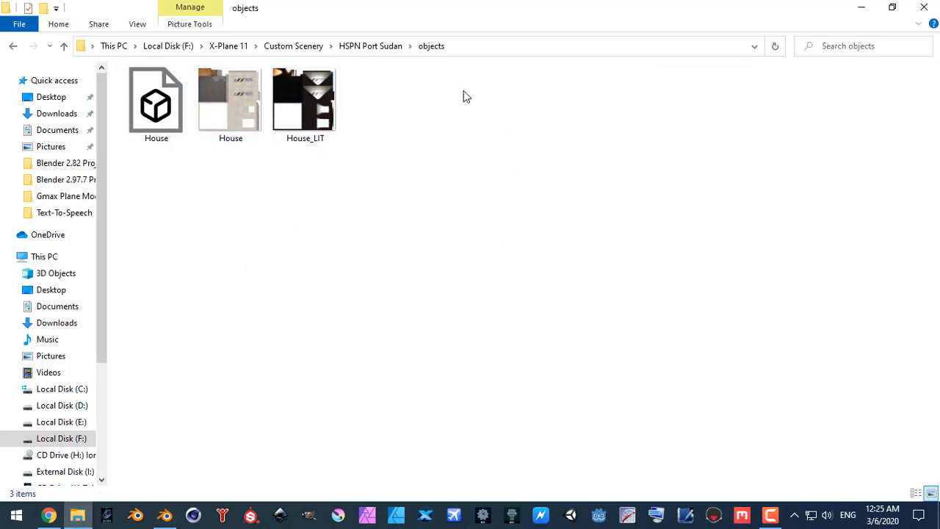
{"action": "left_click", "coordinate": [925, 9]}
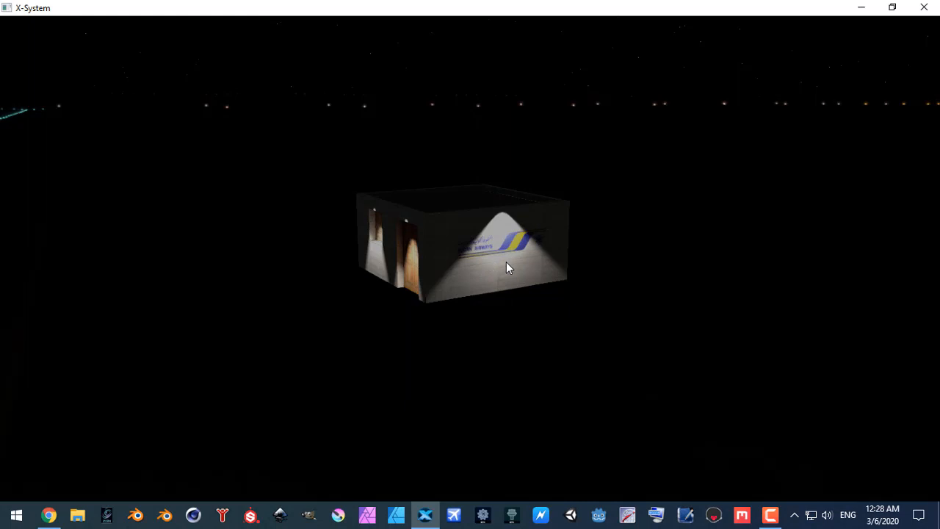
Step: Switch to X-Plane and examine the house's baked night lighting from close up around its door, window and side wall
{"action": "right_click_drag", "start_coordinate": [506, 261], "coordinate": [626, 280]}
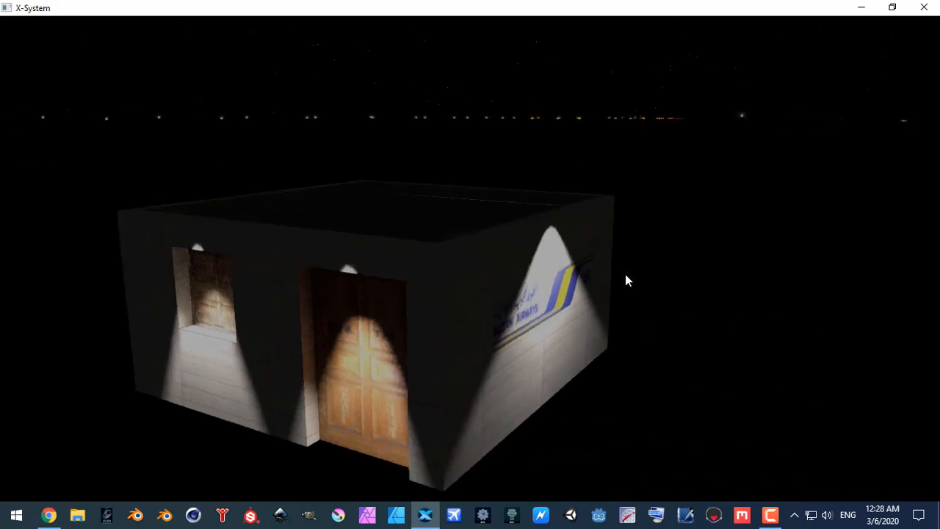